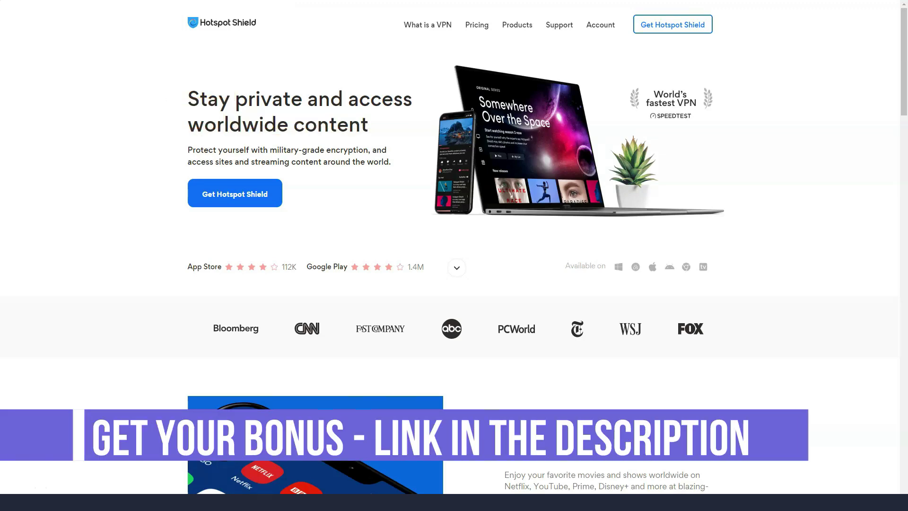
{"action": "scroll", "coordinate": [453, 284], "scroll_direction": "down", "scroll_amount": 3}
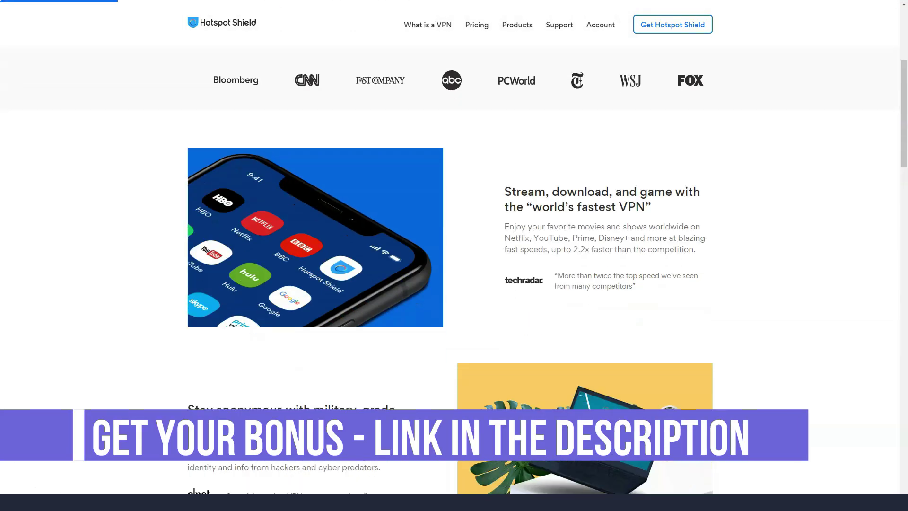
{"action": "scroll", "coordinate": [454, 284], "scroll_direction": "down", "scroll_amount": 2}
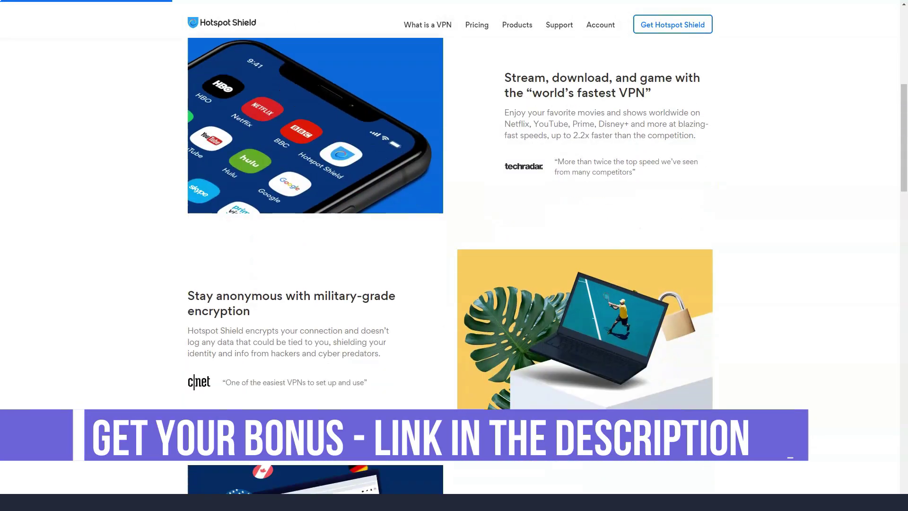
{"action": "scroll", "coordinate": [454, 284], "scroll_direction": "down", "scroll_amount": 1}
{"action": "scroll", "coordinate": [454, 284], "scroll_direction": "down", "scroll_amount": 2}
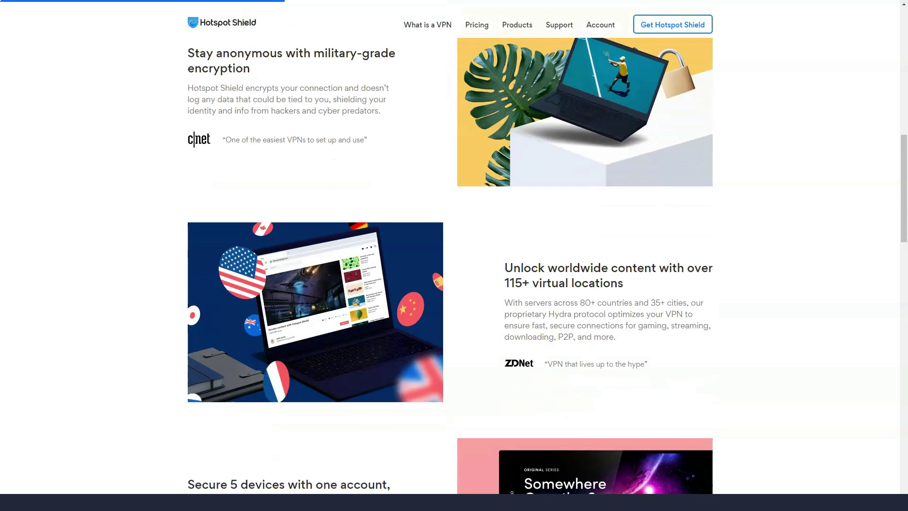
{"action": "scroll", "coordinate": [454, 283], "scroll_direction": "down", "scroll_amount": 3}
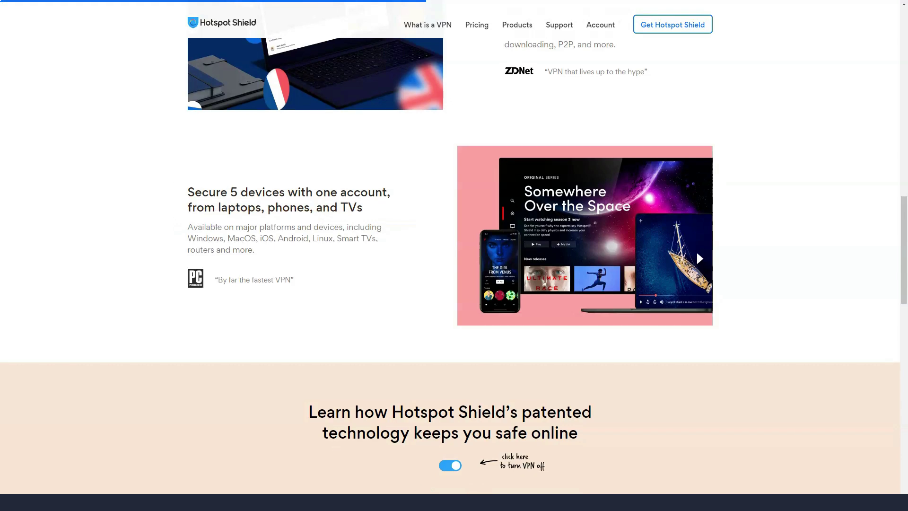
{"action": "scroll", "coordinate": [454, 284], "scroll_direction": "down", "scroll_amount": 3}
{"action": "scroll", "coordinate": [454, 284], "scroll_direction": "down", "scroll_amount": 1}
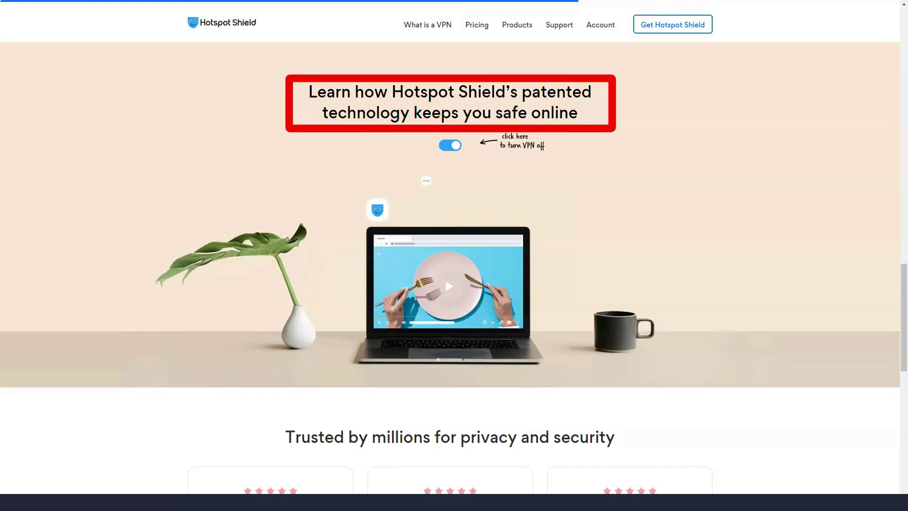
{"action": "scroll", "coordinate": [454, 284], "scroll_direction": "down", "scroll_amount": 1}
{"action": "scroll", "coordinate": [454, 284], "scroll_direction": "down", "scroll_amount": 2}
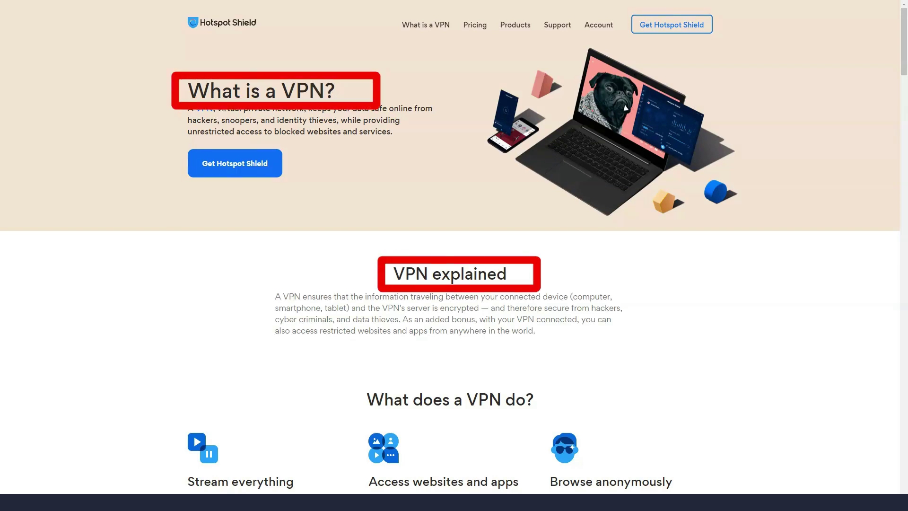
{"action": "scroll", "coordinate": [454, 255], "scroll_direction": "down", "scroll_amount": 2}
{"action": "scroll", "coordinate": [454, 256], "scroll_direction": "down", "scroll_amount": 2}
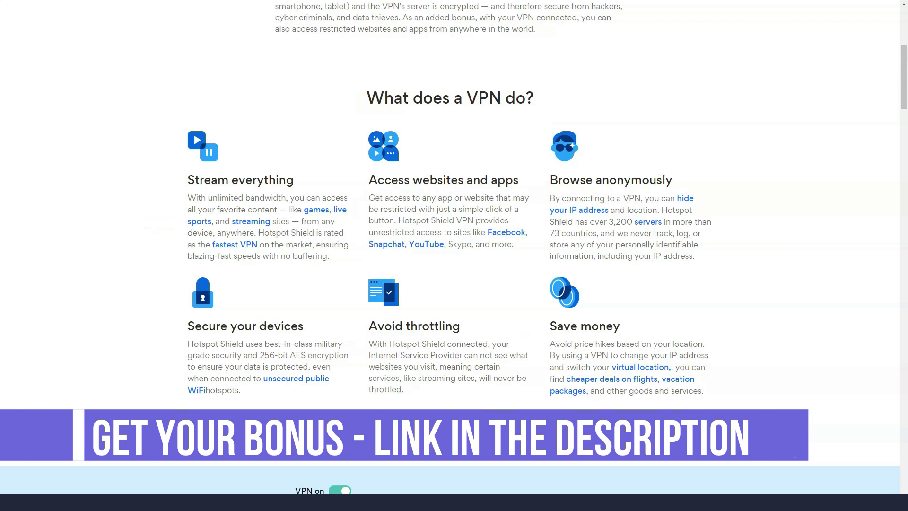
{"action": "scroll", "coordinate": [454, 256], "scroll_direction": "down", "scroll_amount": 5}
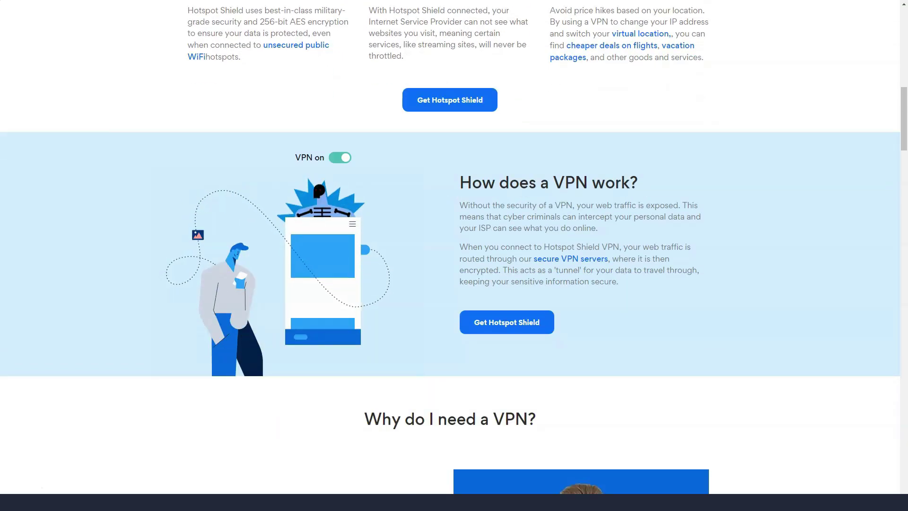
{"action": "scroll", "coordinate": [453, 255], "scroll_direction": "down", "scroll_amount": 1}
{"action": "scroll", "coordinate": [454, 255], "scroll_direction": "down", "scroll_amount": 2}
{"action": "scroll", "coordinate": [453, 256], "scroll_direction": "down", "scroll_amount": 2}
{"action": "scroll", "coordinate": [454, 256], "scroll_direction": "down", "scroll_amount": 1}
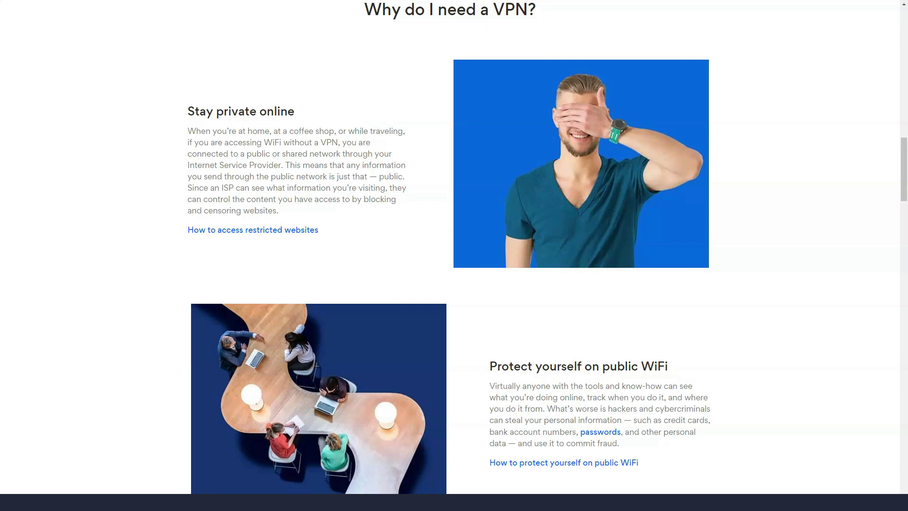
{"action": "scroll", "coordinate": [454, 255], "scroll_direction": "down", "scroll_amount": 1}
{"action": "scroll", "coordinate": [454, 256], "scroll_direction": "down", "scroll_amount": 2}
{"action": "scroll", "coordinate": [454, 255], "scroll_direction": "down", "scroll_amount": 1}
{"action": "scroll", "coordinate": [454, 255], "scroll_direction": "down", "scroll_amount": 2}
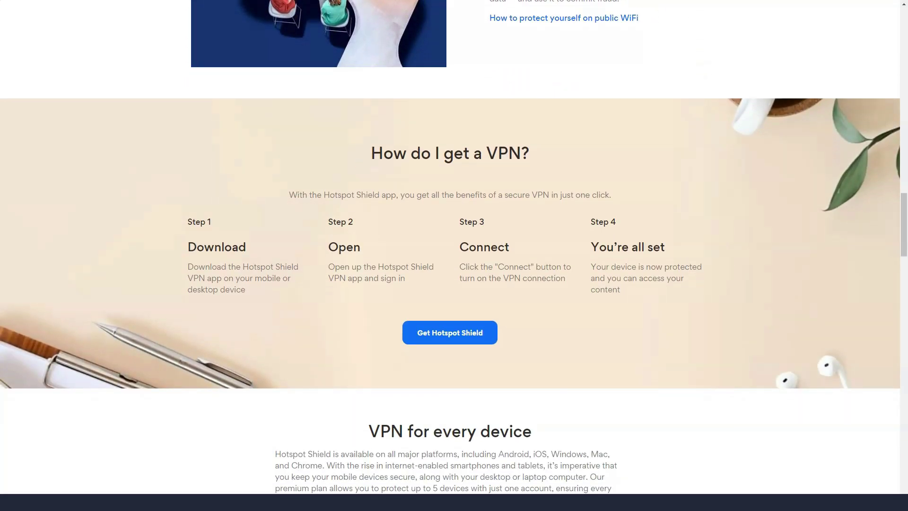
{"action": "scroll", "coordinate": [453, 256], "scroll_direction": "down", "scroll_amount": 1}
{"action": "scroll", "coordinate": [454, 256], "scroll_direction": "down", "scroll_amount": 2}
{"action": "scroll", "coordinate": [454, 255], "scroll_direction": "down", "scroll_amount": 1}
{"action": "scroll", "coordinate": [454, 256], "scroll_direction": "down", "scroll_amount": 1}
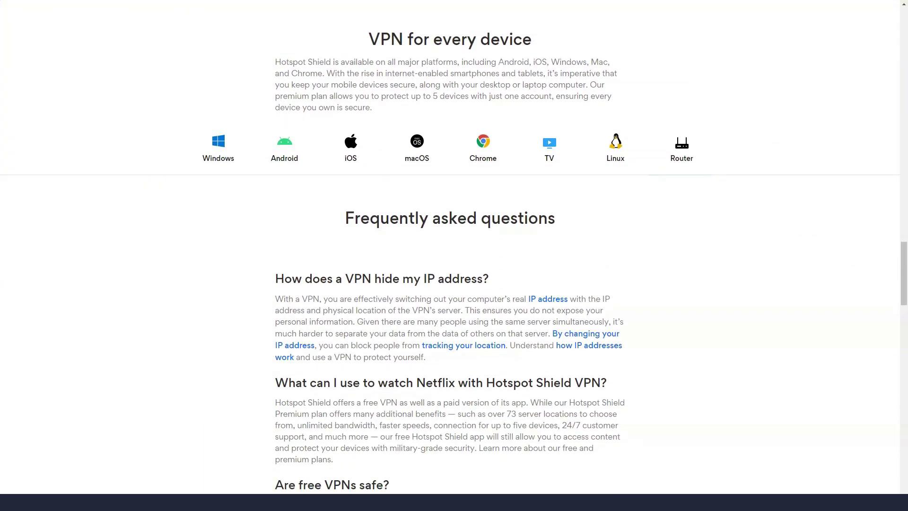
{"action": "scroll", "coordinate": [454, 255], "scroll_direction": "down", "scroll_amount": 1}
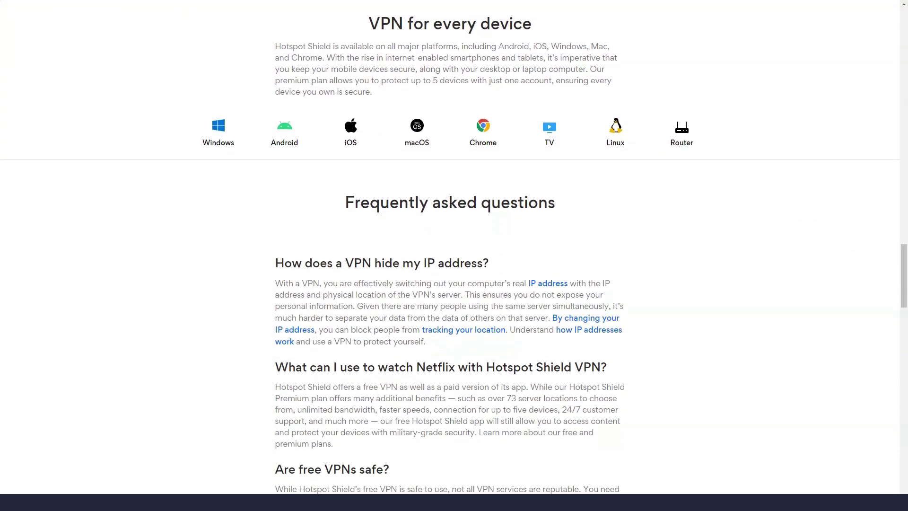
{"action": "scroll", "coordinate": [453, 256], "scroll_direction": "down", "scroll_amount": 2}
{"action": "scroll", "coordinate": [453, 255], "scroll_direction": "down", "scroll_amount": 3}
{"action": "scroll", "coordinate": [454, 256], "scroll_direction": "down", "scroll_amount": 2}
Return to the top of the VPN explainer page after reading its FAQ
{"action": "key", "text": "Home"}
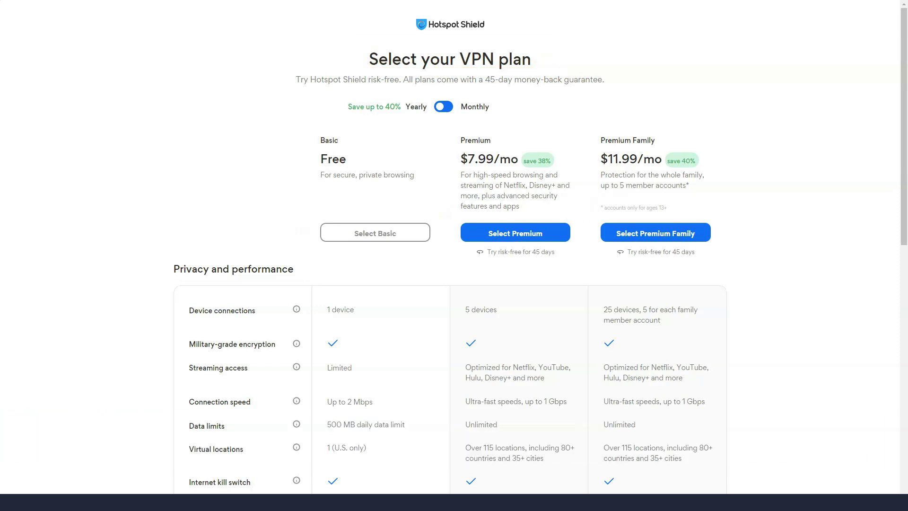
{"action": "scroll", "coordinate": [455, 256], "scroll_direction": "down", "scroll_amount": 4}
{"action": "scroll", "coordinate": [453, 255], "scroll_direction": "down", "scroll_amount": 2}
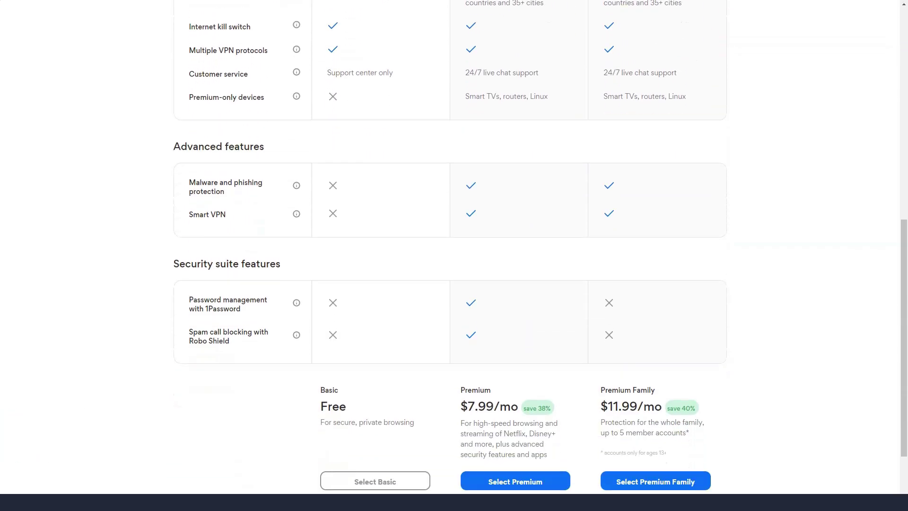
{"action": "scroll", "coordinate": [454, 256], "scroll_direction": "down", "scroll_amount": 1}
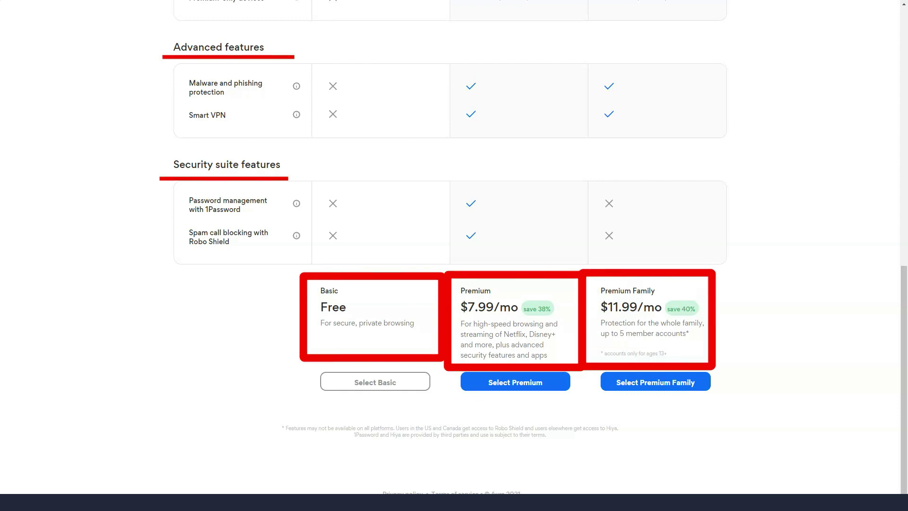
{"action": "scroll", "coordinate": [455, 256], "scroll_direction": "up", "scroll_amount": 4}
{"action": "scroll", "coordinate": [454, 255], "scroll_direction": "up", "scroll_amount": 3}
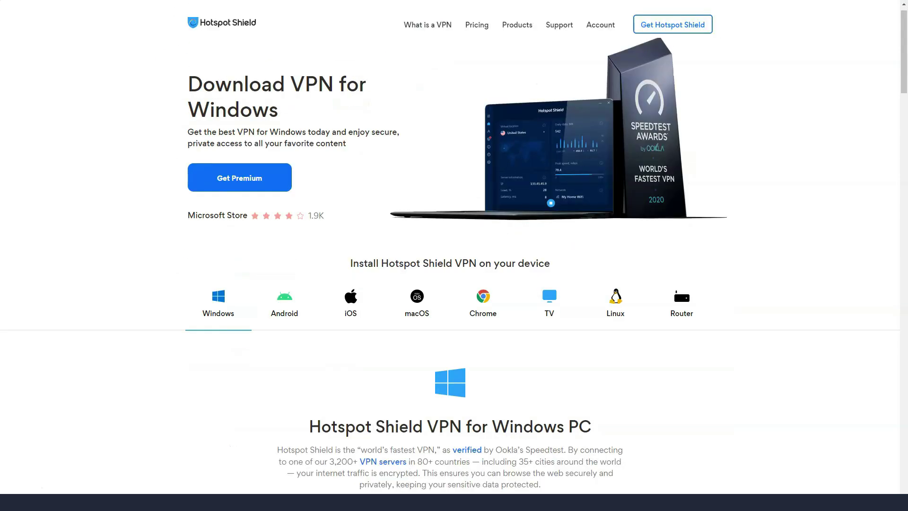
{"action": "scroll", "coordinate": [454, 255], "scroll_direction": "down", "scroll_amount": 3}
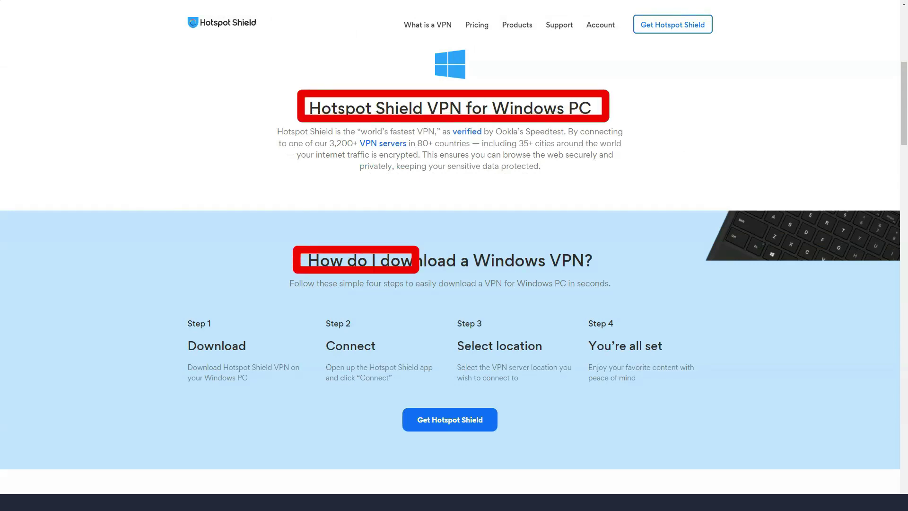
{"action": "scroll", "coordinate": [454, 255], "scroll_direction": "down", "scroll_amount": 3}
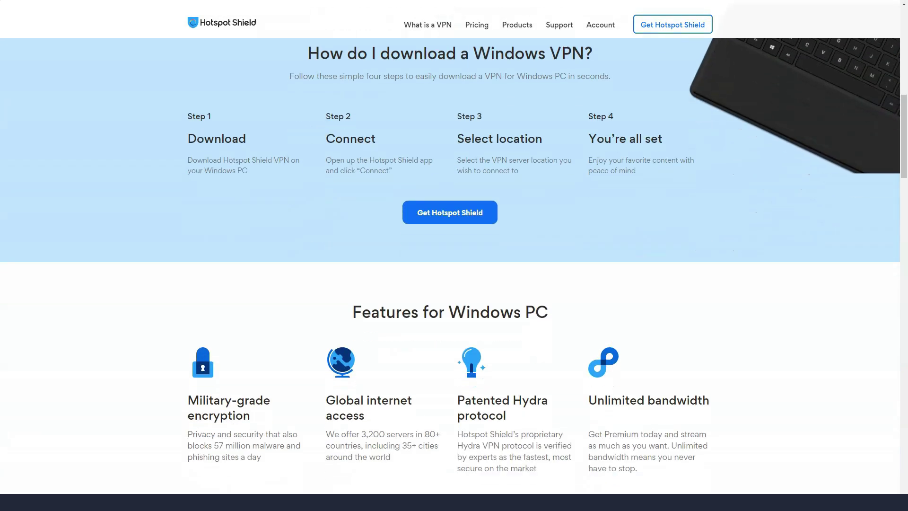
{"action": "scroll", "coordinate": [454, 255], "scroll_direction": "down", "scroll_amount": 3}
{"action": "scroll", "coordinate": [454, 256], "scroll_direction": "down", "scroll_amount": 1}
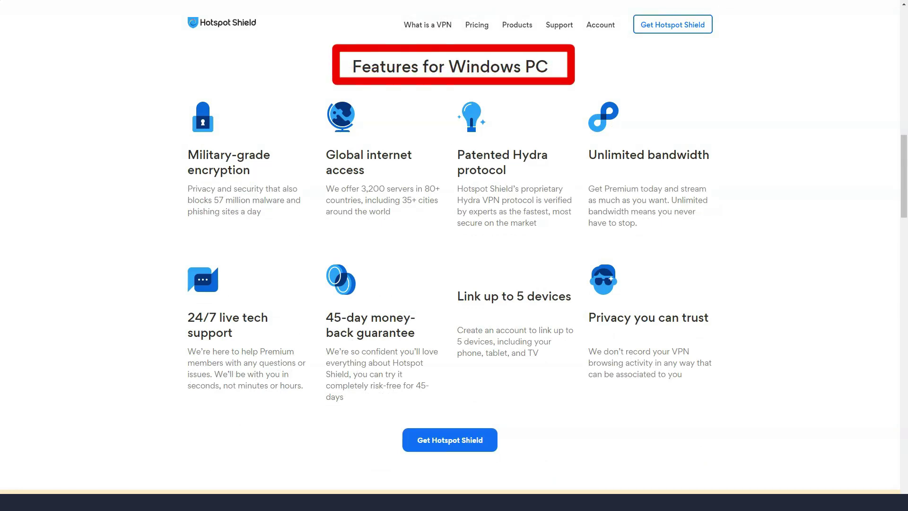
{"action": "scroll", "coordinate": [453, 255], "scroll_direction": "down", "scroll_amount": 5}
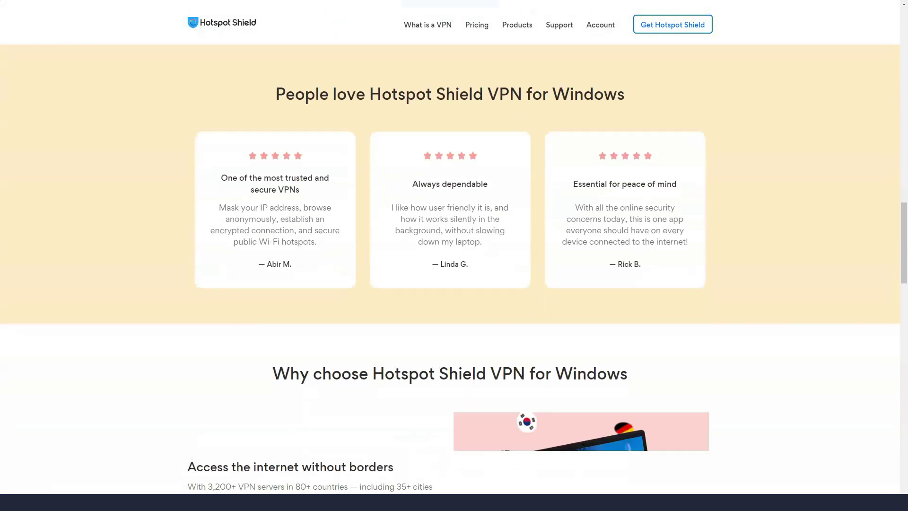
{"action": "scroll", "coordinate": [454, 255], "scroll_direction": "down", "scroll_amount": 4}
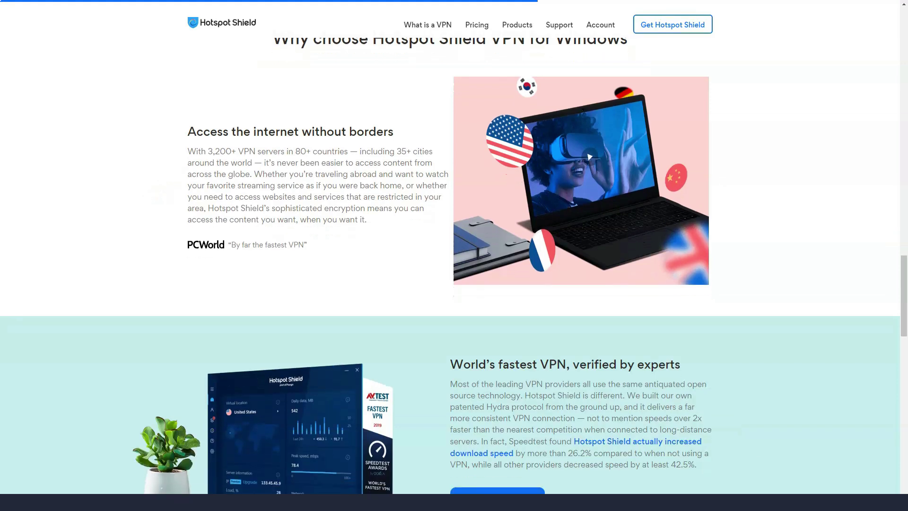
{"action": "scroll", "coordinate": [454, 284], "scroll_direction": "down", "scroll_amount": 3}
{"action": "scroll", "coordinate": [454, 284], "scroll_direction": "down", "scroll_amount": 3}
{"action": "scroll", "coordinate": [454, 285], "scroll_direction": "down", "scroll_amount": 2}
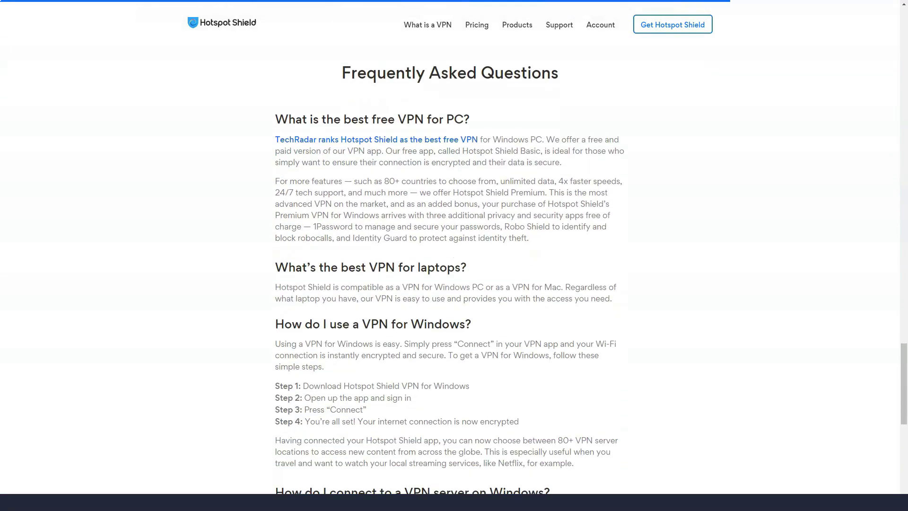
{"action": "scroll", "coordinate": [454, 283], "scroll_direction": "up", "scroll_amount": 15}
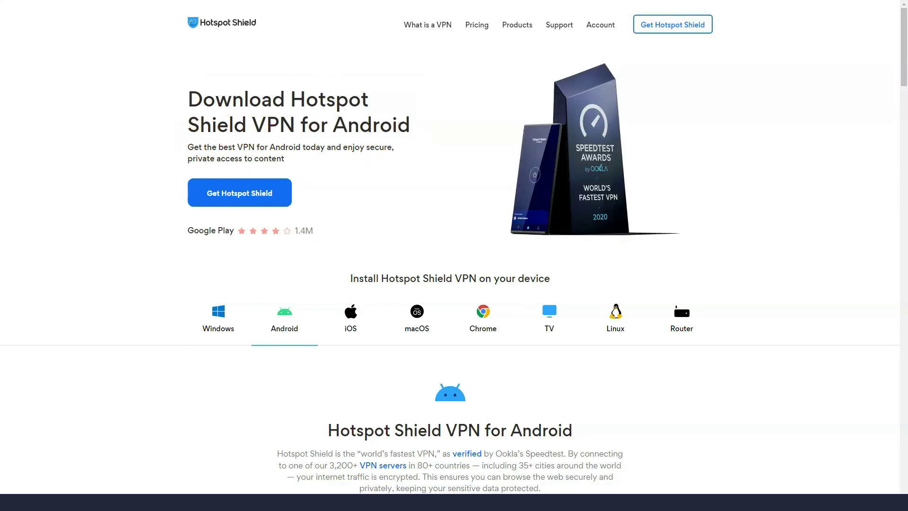
{"action": "scroll", "coordinate": [453, 255], "scroll_direction": "down", "scroll_amount": 1}
{"action": "scroll", "coordinate": [454, 255], "scroll_direction": "down", "scroll_amount": 1}
{"action": "scroll", "coordinate": [454, 255], "scroll_direction": "down", "scroll_amount": 2}
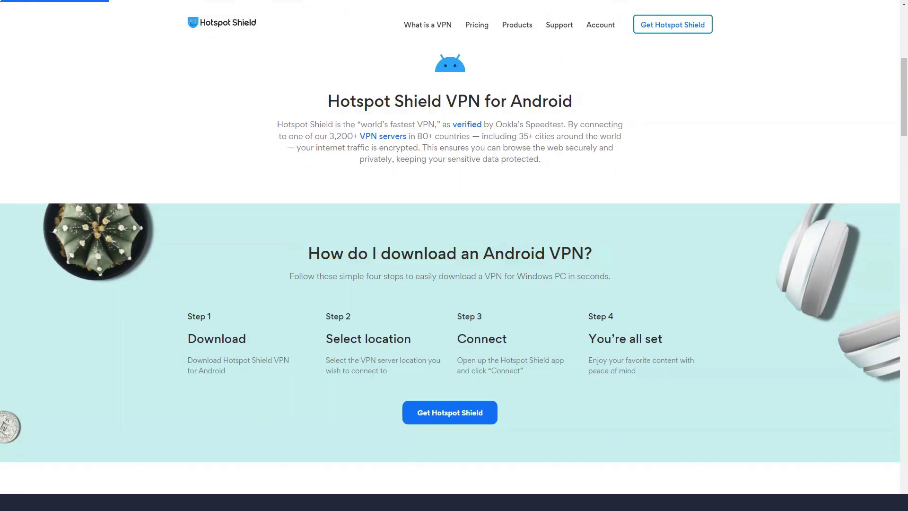
{"action": "scroll", "coordinate": [454, 255], "scroll_direction": "down", "scroll_amount": 2}
{"action": "scroll", "coordinate": [454, 256], "scroll_direction": "down", "scroll_amount": 2}
{"action": "scroll", "coordinate": [454, 255], "scroll_direction": "down", "scroll_amount": 1}
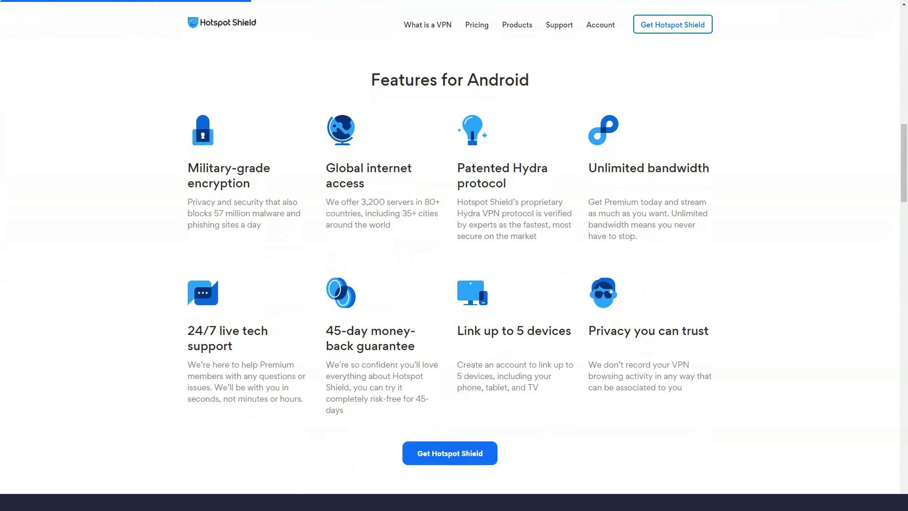
{"action": "scroll", "coordinate": [454, 255], "scroll_direction": "down", "scroll_amount": 3}
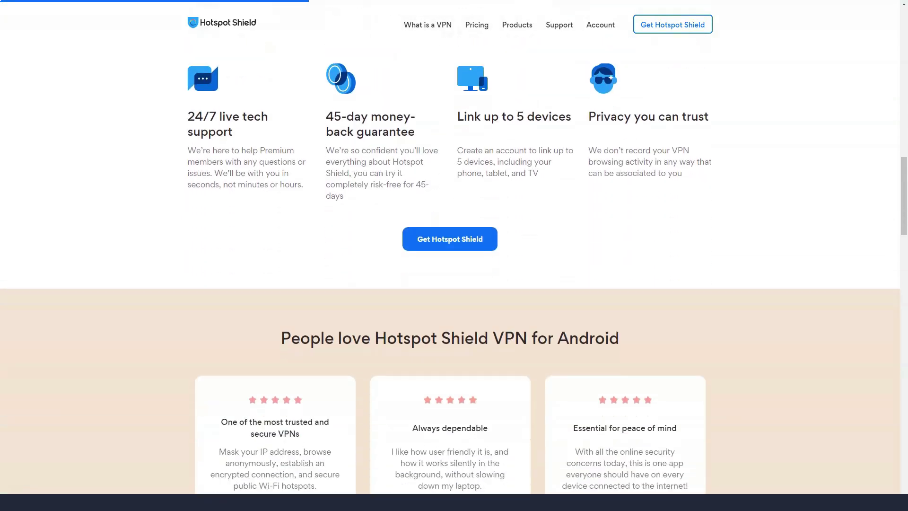
{"action": "scroll", "coordinate": [455, 255], "scroll_direction": "down", "scroll_amount": 3}
{"action": "scroll", "coordinate": [454, 256], "scroll_direction": "down", "scroll_amount": 3}
{"action": "scroll", "coordinate": [454, 255], "scroll_direction": "down", "scroll_amount": 2}
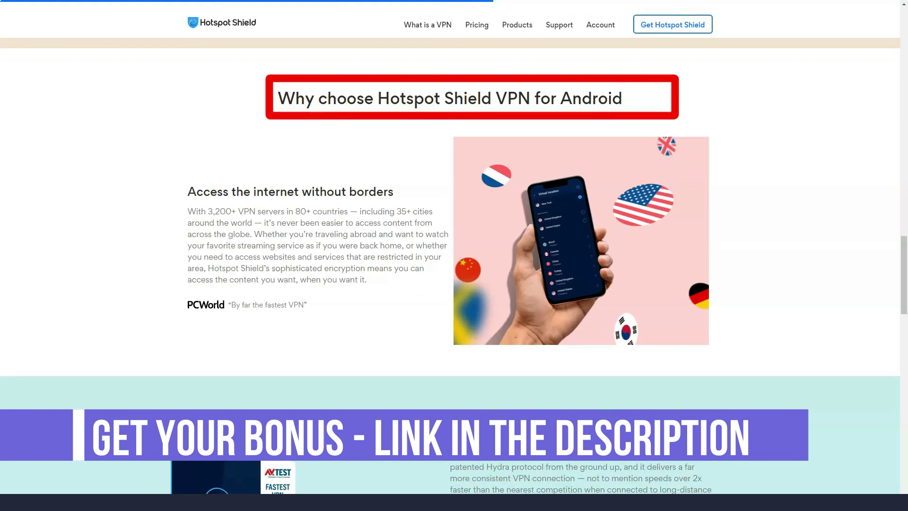
{"action": "scroll", "coordinate": [454, 255], "scroll_direction": "down", "scroll_amount": 1}
{"action": "scroll", "coordinate": [454, 255], "scroll_direction": "down", "scroll_amount": 4}
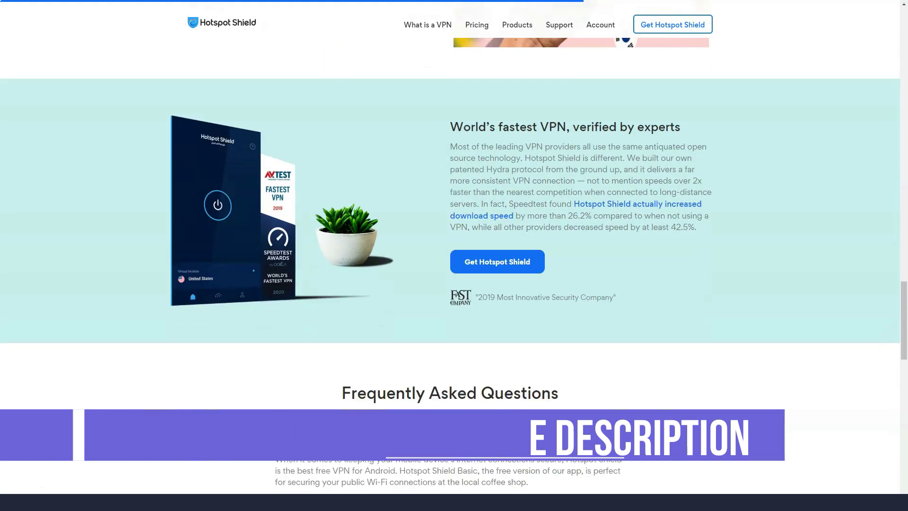
{"action": "scroll", "coordinate": [455, 255], "scroll_direction": "up", "scroll_amount": 5}
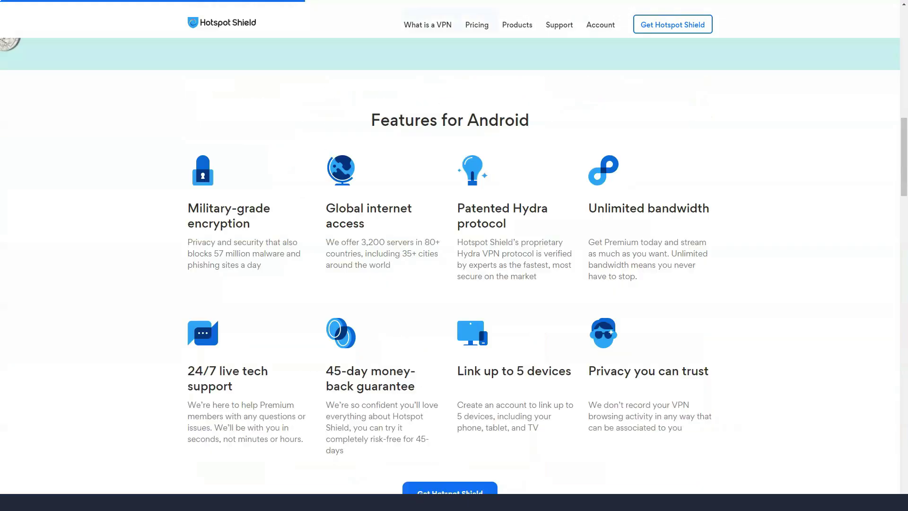
{"action": "scroll", "coordinate": [454, 255], "scroll_direction": "up", "scroll_amount": 5}
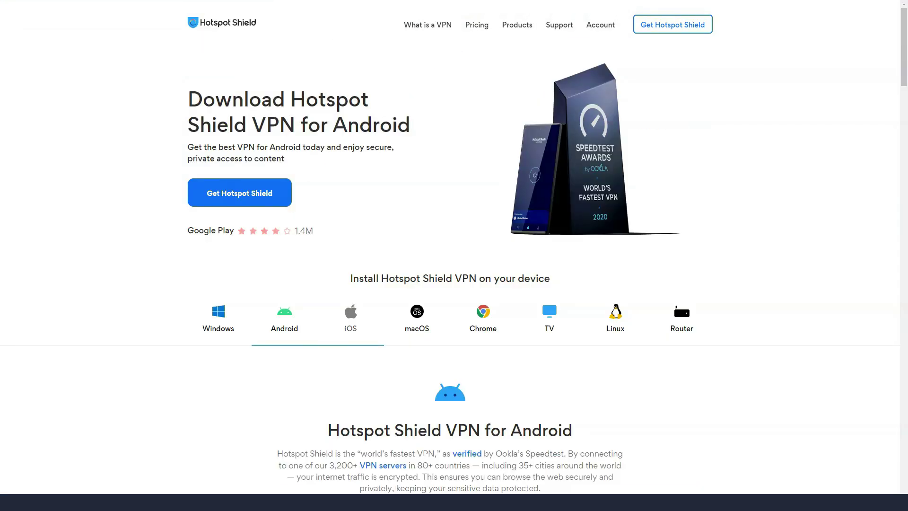
{"action": "scroll", "coordinate": [454, 255], "scroll_direction": "down", "scroll_amount": 3}
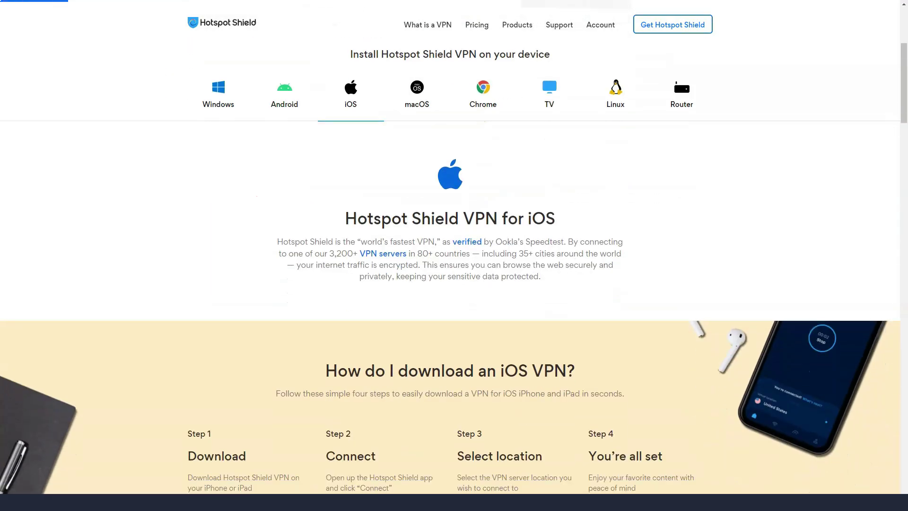
{"action": "scroll", "coordinate": [453, 284], "scroll_direction": "down", "scroll_amount": 1}
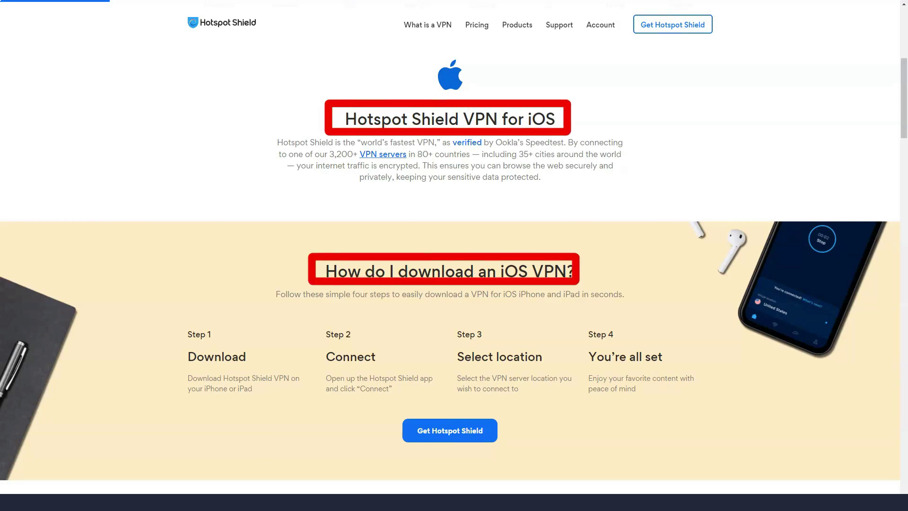
{"action": "scroll", "coordinate": [454, 255], "scroll_direction": "down", "scroll_amount": 5}
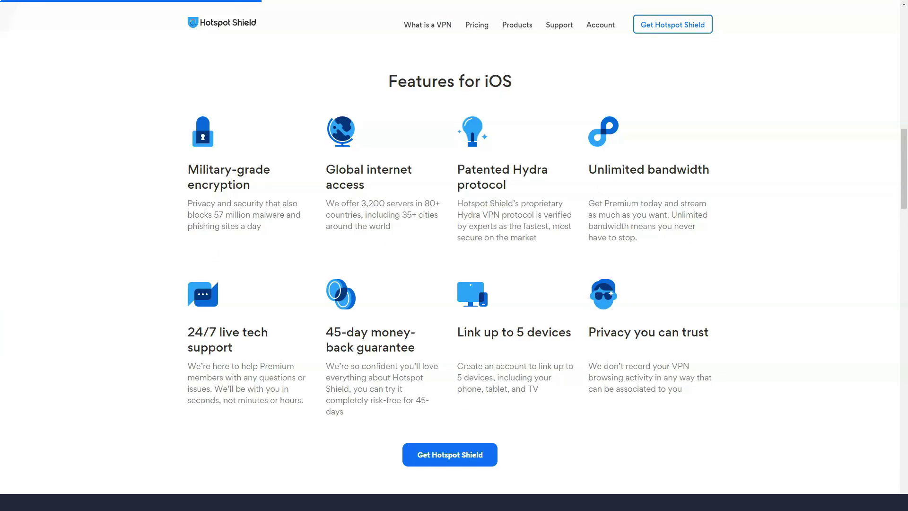
{"action": "scroll", "coordinate": [454, 256], "scroll_direction": "down", "scroll_amount": 5}
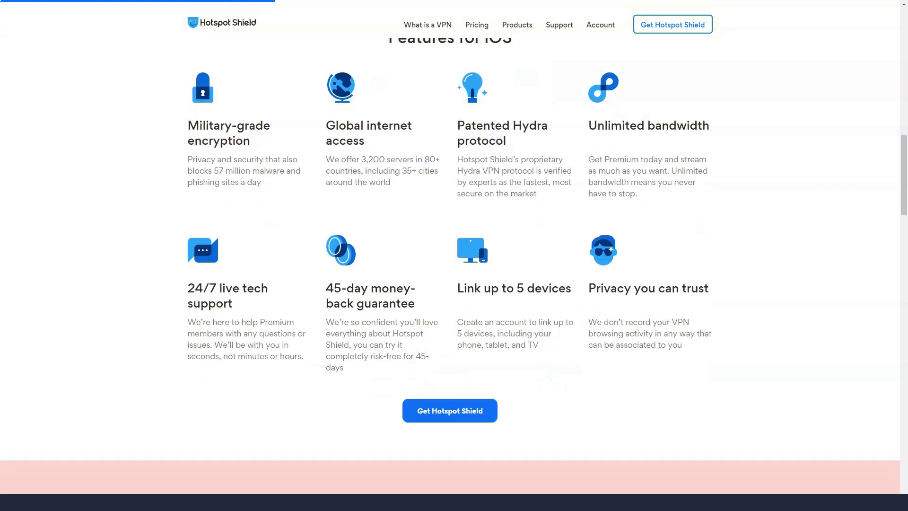
{"action": "scroll", "coordinate": [455, 255], "scroll_direction": "down", "scroll_amount": 5}
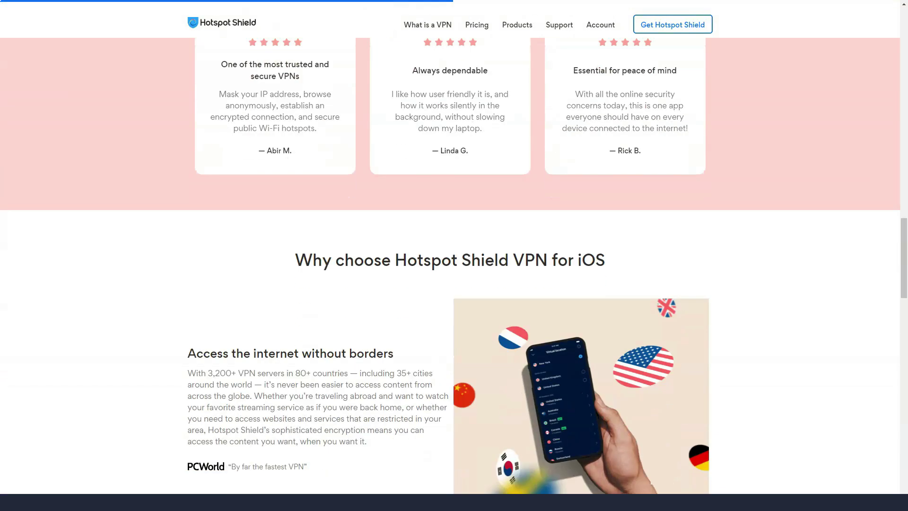
{"action": "scroll", "coordinate": [455, 255], "scroll_direction": "up", "scroll_amount": 1}
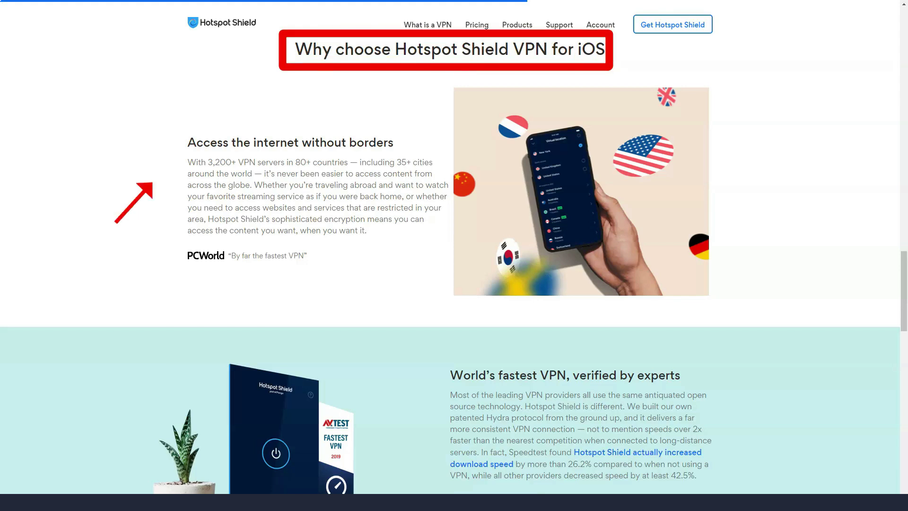
{"action": "scroll", "coordinate": [455, 255], "scroll_direction": "down", "scroll_amount": 5}
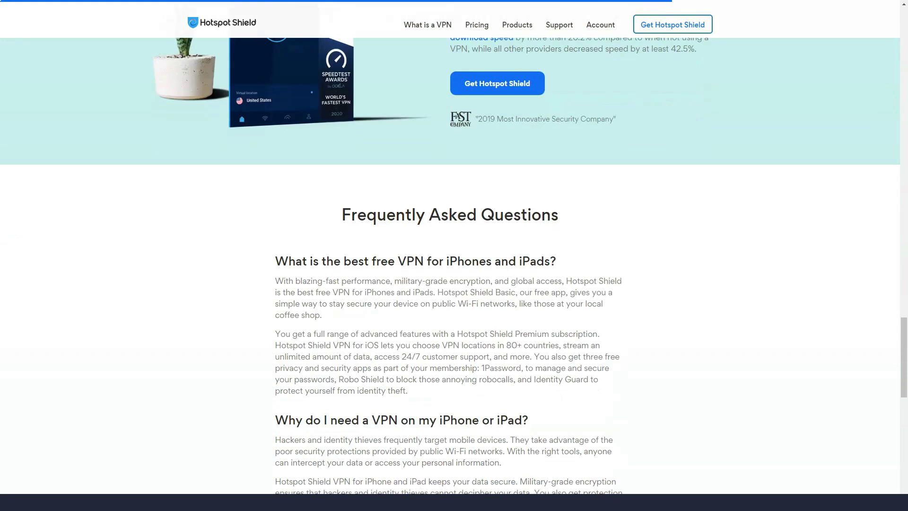
{"action": "scroll", "coordinate": [454, 256], "scroll_direction": "up", "scroll_amount": 10}
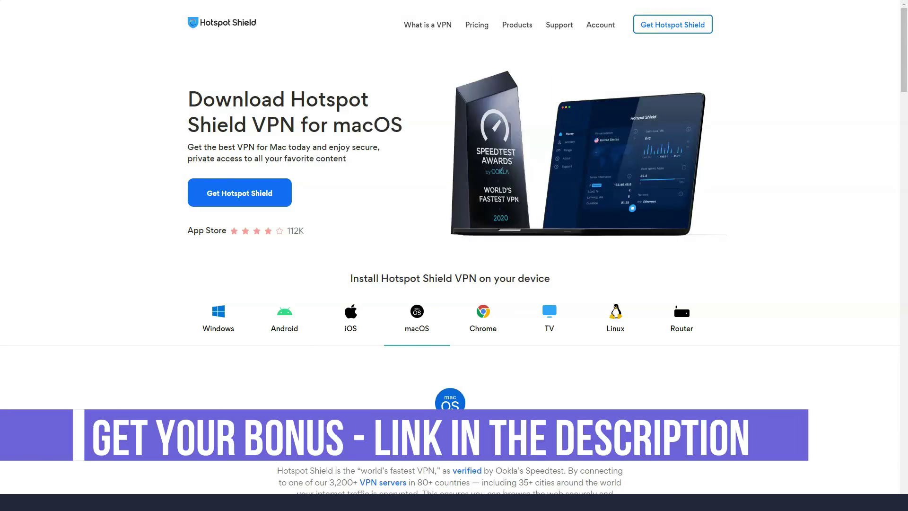
{"action": "scroll", "coordinate": [454, 255], "scroll_direction": "down", "scroll_amount": 1}
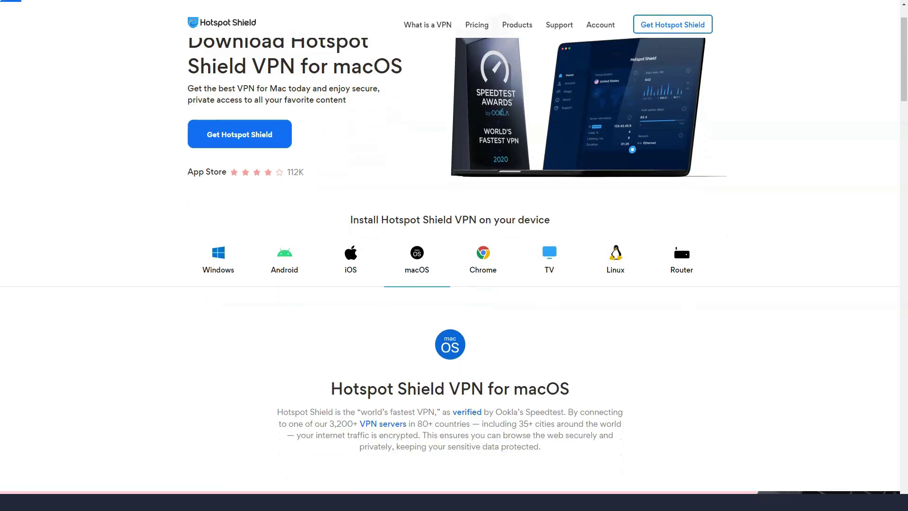
{"action": "scroll", "coordinate": [454, 256], "scroll_direction": "down", "scroll_amount": 4}
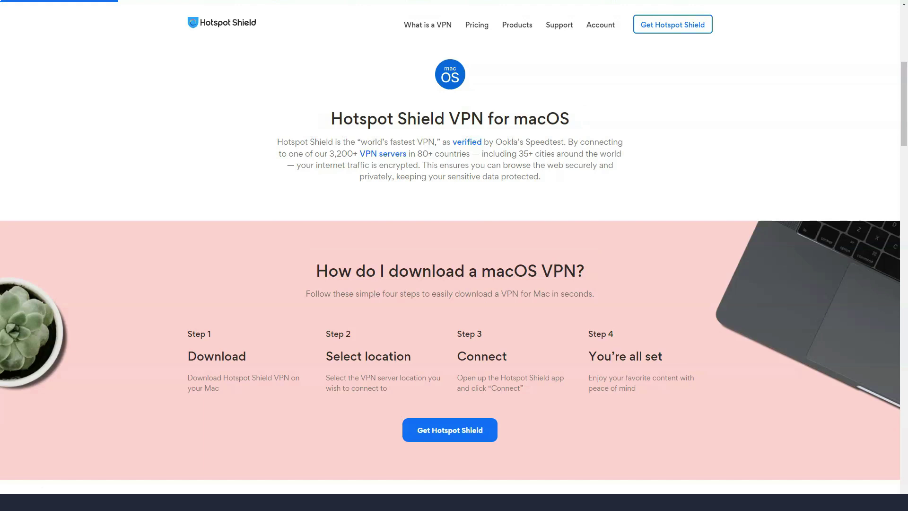
{"action": "scroll", "coordinate": [454, 255], "scroll_direction": "down", "scroll_amount": 2}
{"action": "scroll", "coordinate": [454, 255], "scroll_direction": "down", "scroll_amount": 2}
{"action": "scroll", "coordinate": [454, 255], "scroll_direction": "down", "scroll_amount": 2}
{"action": "scroll", "coordinate": [454, 256], "scroll_direction": "down", "scroll_amount": 1}
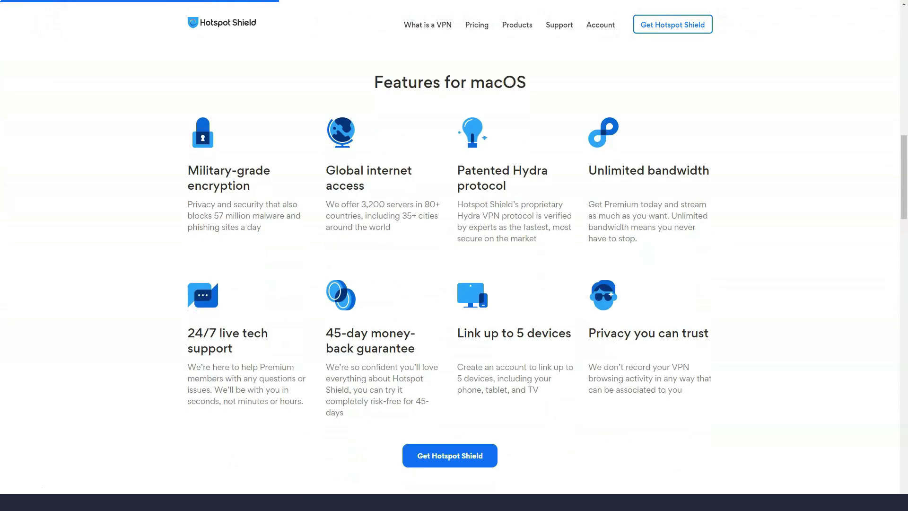
{"action": "scroll", "coordinate": [454, 256], "scroll_direction": "down", "scroll_amount": 5}
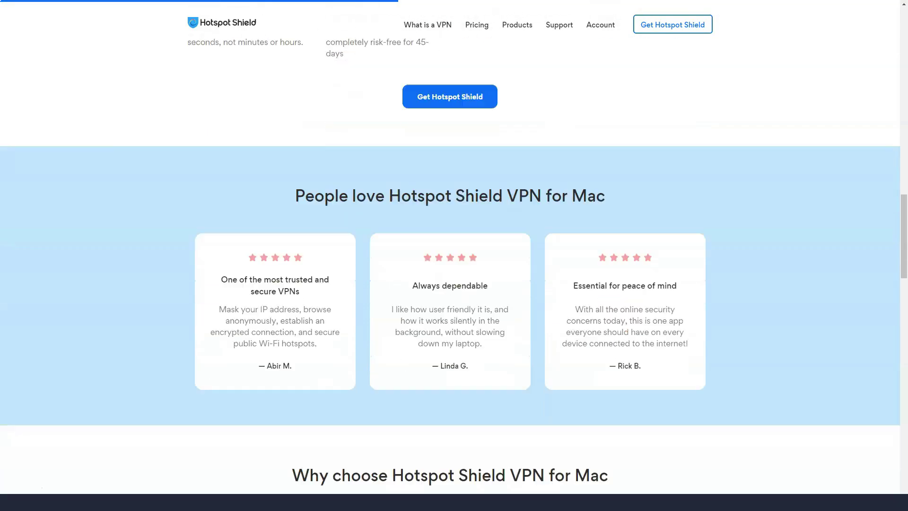
{"action": "scroll", "coordinate": [454, 255], "scroll_direction": "down", "scroll_amount": 1}
{"action": "scroll", "coordinate": [454, 256], "scroll_direction": "down", "scroll_amount": 2}
{"action": "scroll", "coordinate": [454, 256], "scroll_direction": "down", "scroll_amount": 3}
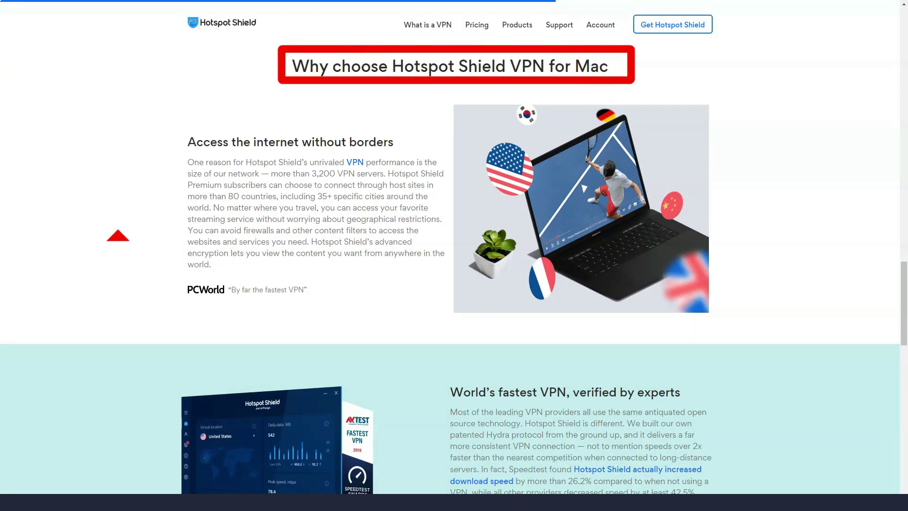
{"action": "scroll", "coordinate": [454, 256], "scroll_direction": "down", "scroll_amount": 3}
{"action": "scroll", "coordinate": [454, 255], "scroll_direction": "down", "scroll_amount": 1}
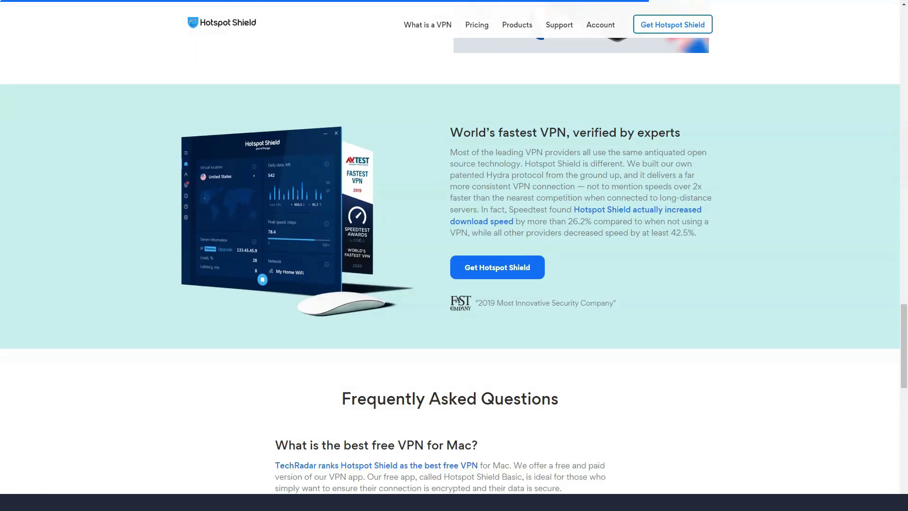
Jump back to the top of the macOS download page after its FAQ
{"action": "key", "text": "Home"}
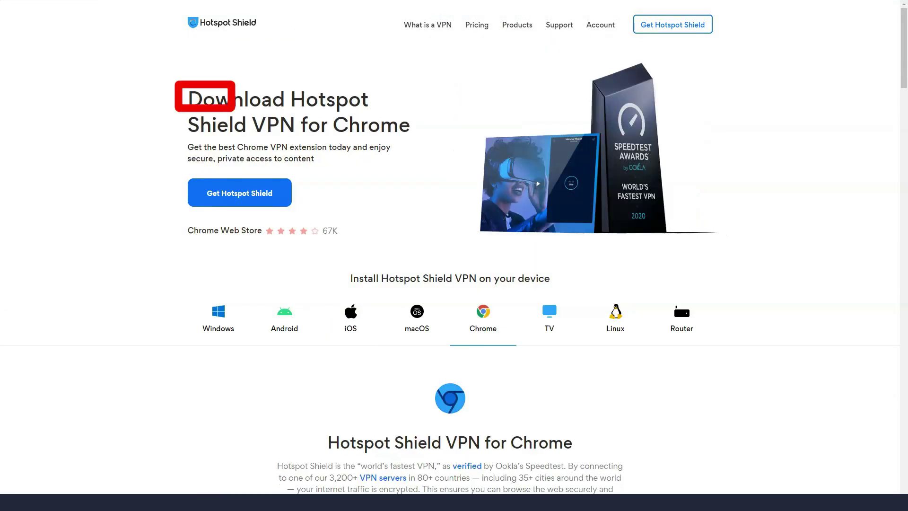
{"action": "scroll", "coordinate": [454, 284], "scroll_direction": "down", "scroll_amount": 1}
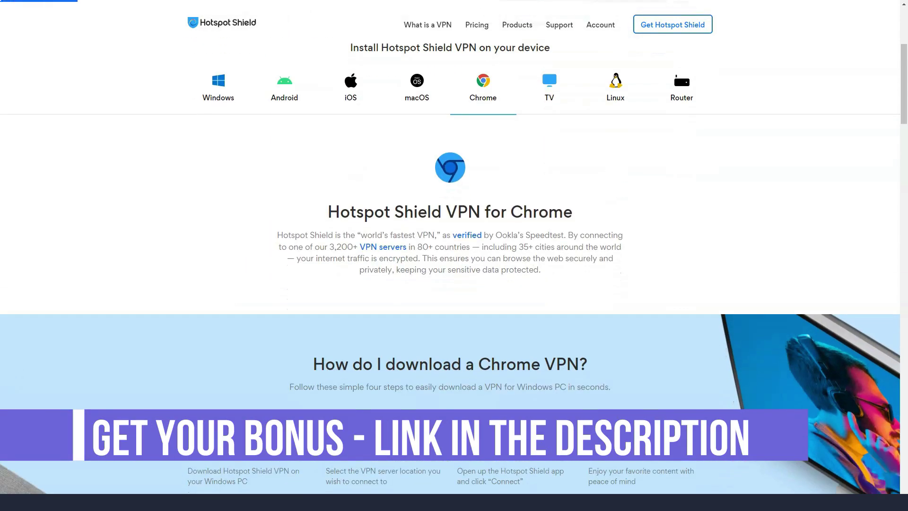
{"action": "scroll", "coordinate": [454, 284], "scroll_direction": "down", "scroll_amount": 2}
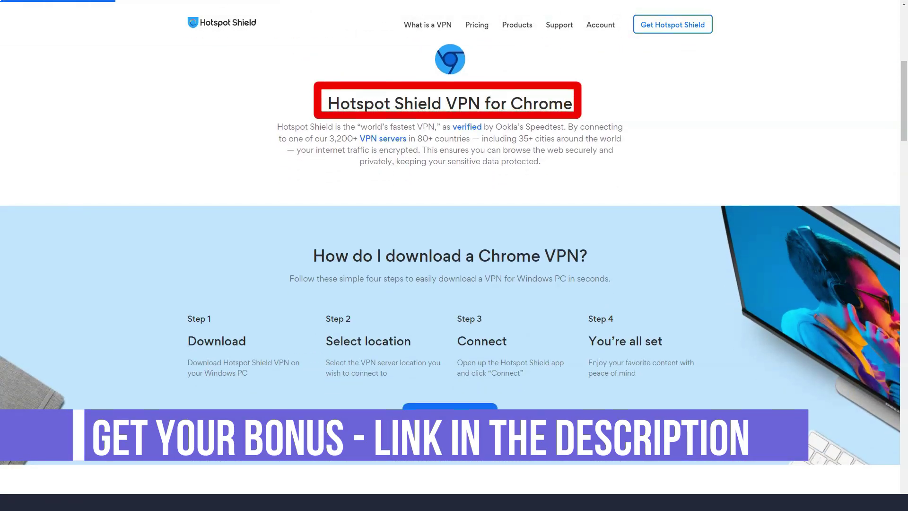
{"action": "scroll", "coordinate": [454, 284], "scroll_direction": "down", "scroll_amount": 2}
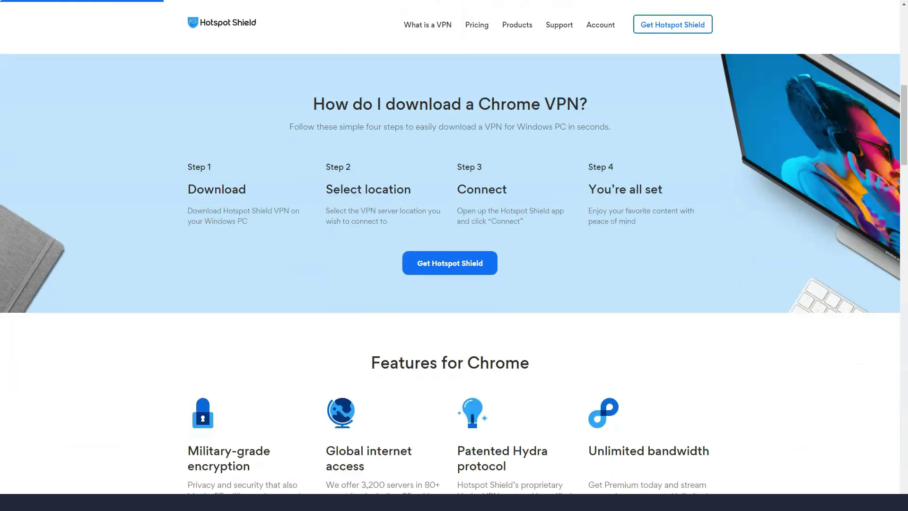
{"action": "scroll", "coordinate": [455, 284], "scroll_direction": "down", "scroll_amount": 3}
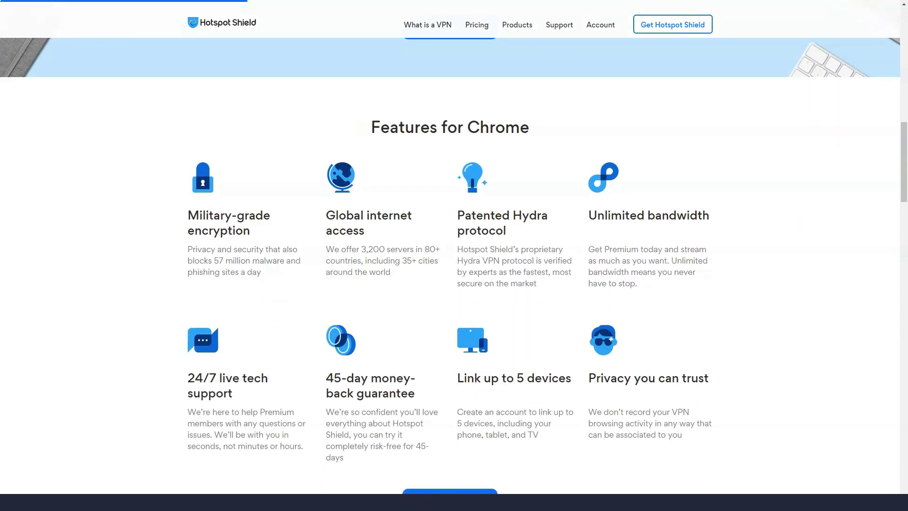
{"action": "scroll", "coordinate": [454, 284], "scroll_direction": "down", "scroll_amount": 2}
{"action": "scroll", "coordinate": [454, 284], "scroll_direction": "down", "scroll_amount": 4}
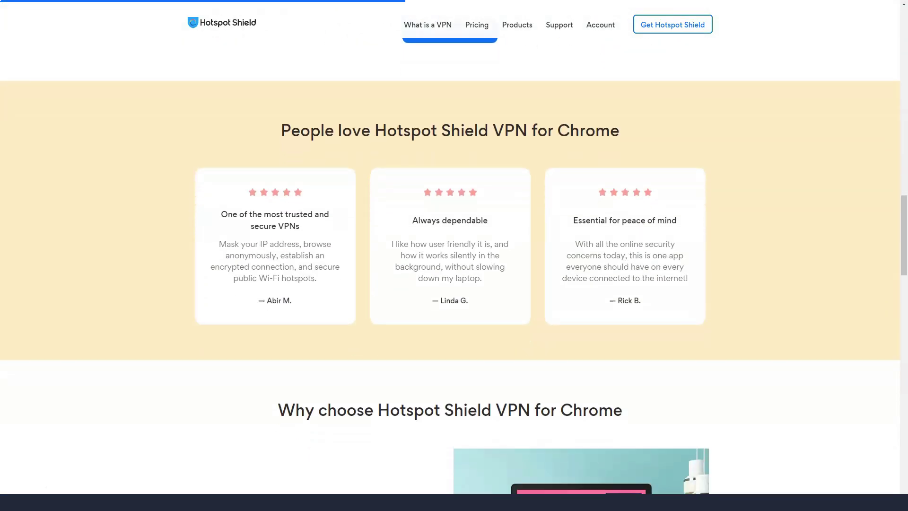
{"action": "scroll", "coordinate": [454, 285], "scroll_direction": "down", "scroll_amount": 4}
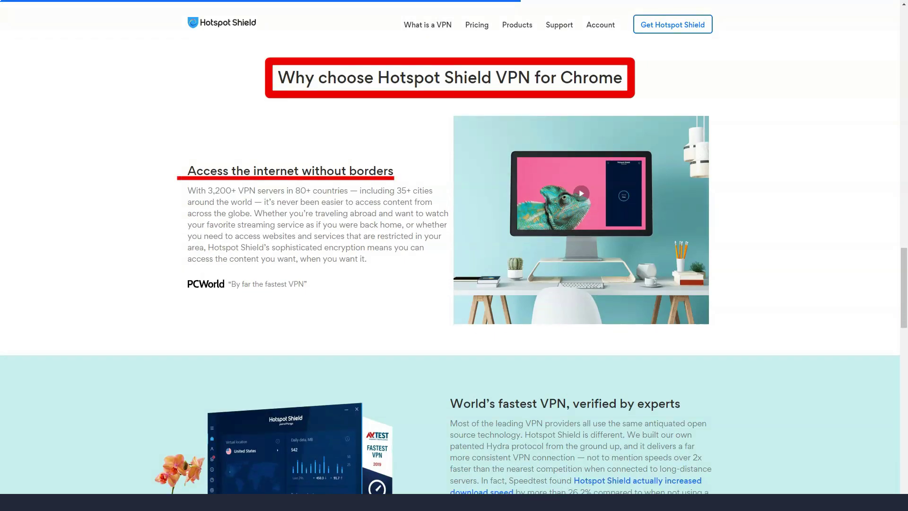
{"action": "scroll", "coordinate": [454, 284], "scroll_direction": "down", "scroll_amount": 3}
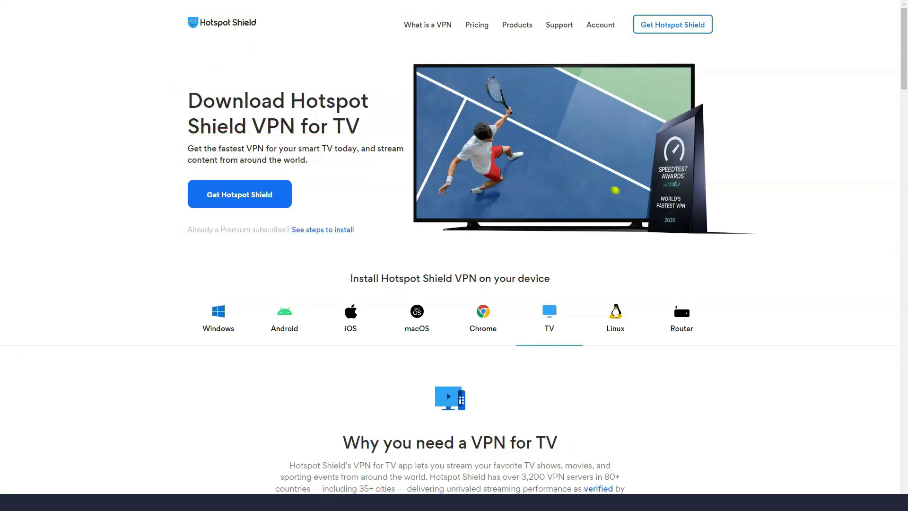
{"action": "scroll", "coordinate": [454, 284], "scroll_direction": "down", "scroll_amount": 3}
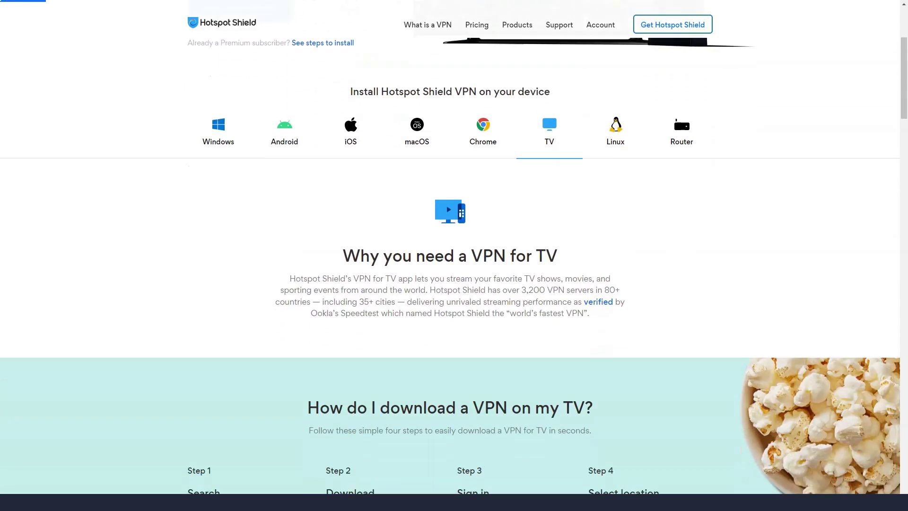
{"action": "scroll", "coordinate": [454, 284], "scroll_direction": "down", "scroll_amount": 2}
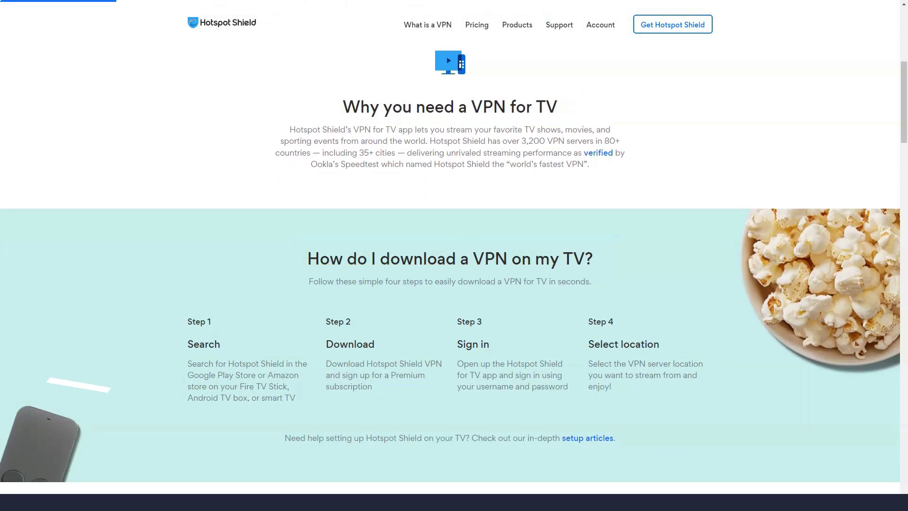
{"action": "scroll", "coordinate": [454, 256], "scroll_direction": "down", "scroll_amount": 3}
{"action": "scroll", "coordinate": [453, 255], "scroll_direction": "down", "scroll_amount": 3}
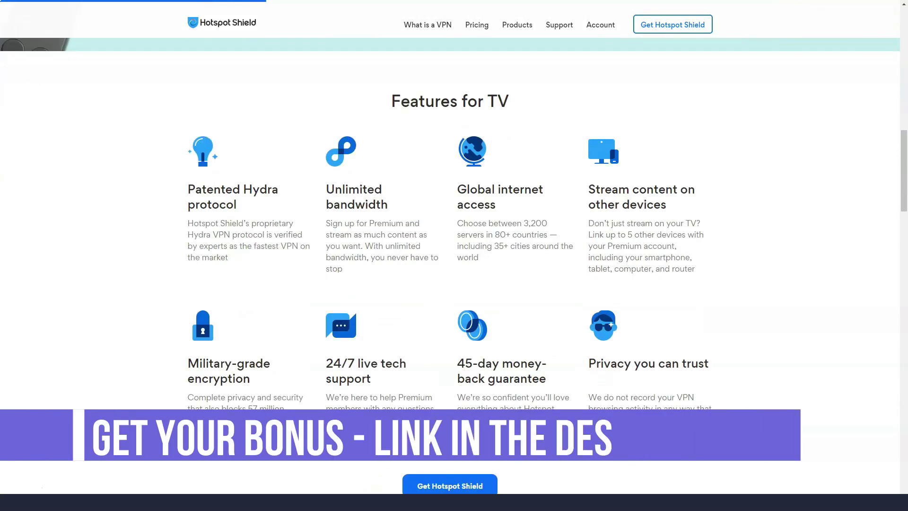
{"action": "scroll", "coordinate": [454, 256], "scroll_direction": "down", "scroll_amount": 4}
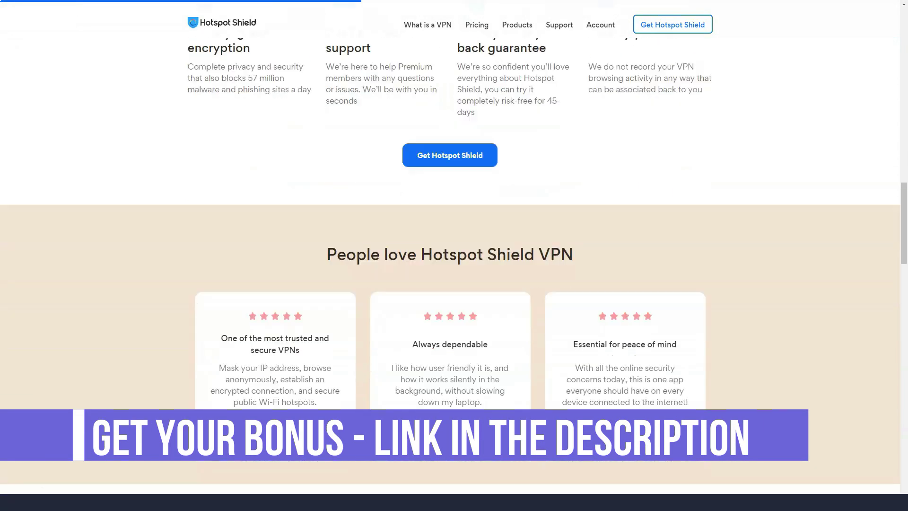
{"action": "scroll", "coordinate": [454, 256], "scroll_direction": "down", "scroll_amount": 2}
{"action": "scroll", "coordinate": [455, 255], "scroll_direction": "down", "scroll_amount": 2}
{"action": "scroll", "coordinate": [453, 255], "scroll_direction": "down", "scroll_amount": 3}
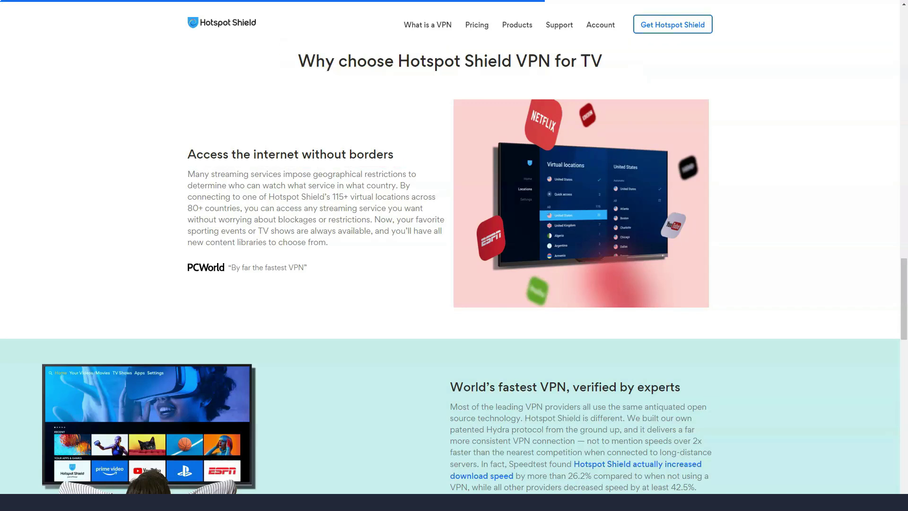
{"action": "scroll", "coordinate": [454, 255], "scroll_direction": "down", "scroll_amount": 3}
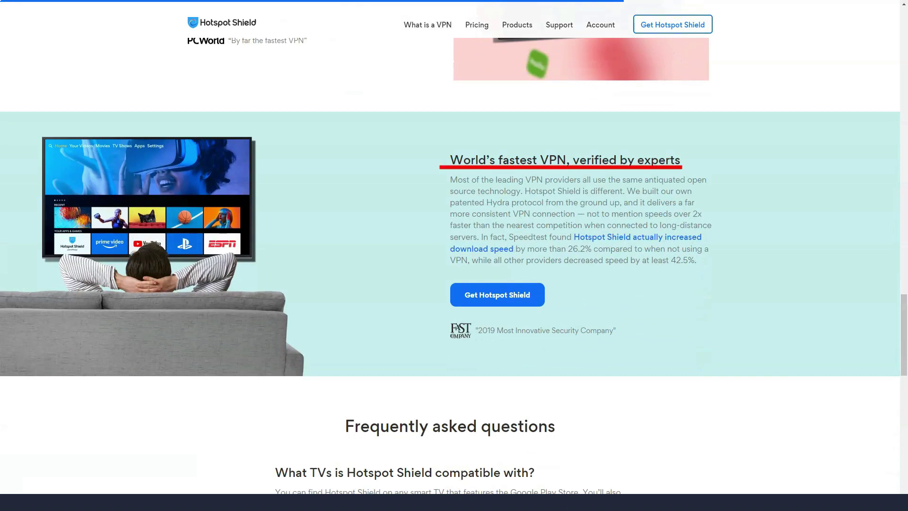
{"action": "scroll", "coordinate": [454, 256], "scroll_direction": "up", "scroll_amount": 1}
{"action": "scroll", "coordinate": [454, 256], "scroll_direction": "up", "scroll_amount": 10}
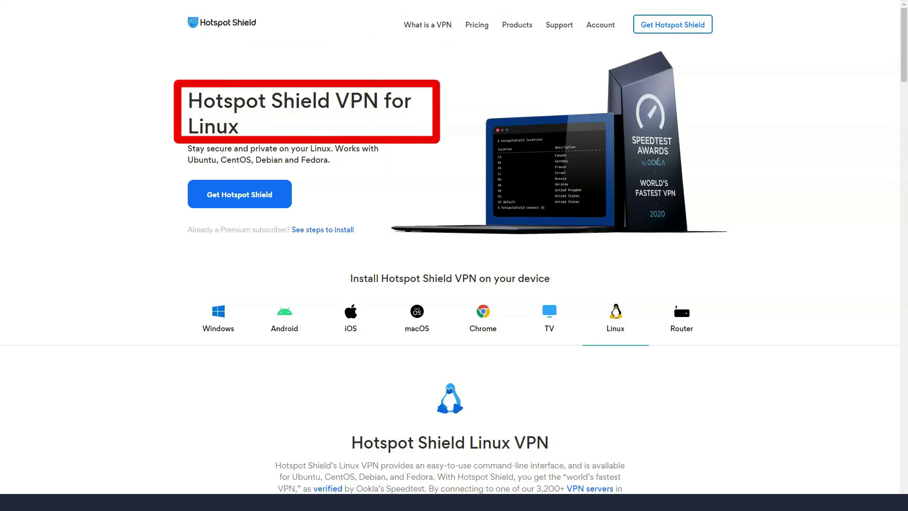
{"action": "scroll", "coordinate": [453, 255], "scroll_direction": "down", "scroll_amount": 1}
{"action": "scroll", "coordinate": [454, 255], "scroll_direction": "down", "scroll_amount": 4}
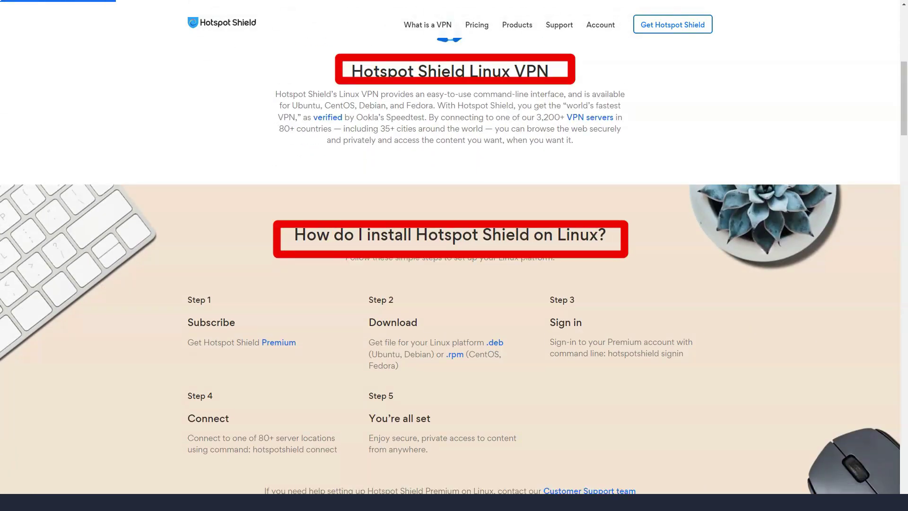
{"action": "scroll", "coordinate": [455, 256], "scroll_direction": "down", "scroll_amount": 3}
{"action": "scroll", "coordinate": [454, 255], "scroll_direction": "down", "scroll_amount": 3}
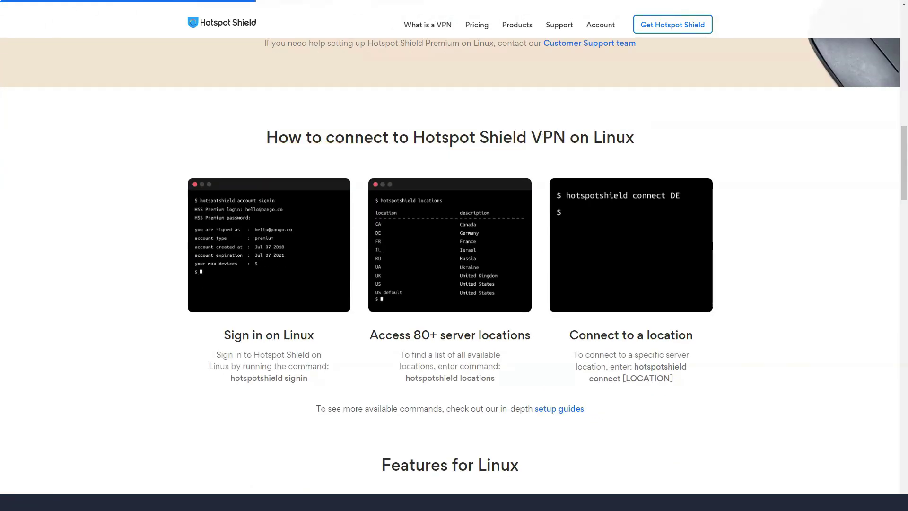
{"action": "scroll", "coordinate": [454, 256], "scroll_direction": "down", "scroll_amount": 5}
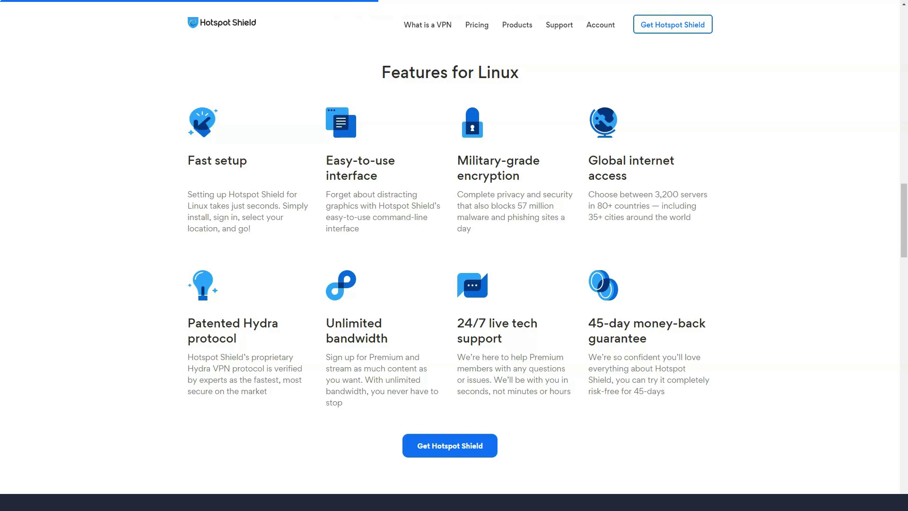
{"action": "scroll", "coordinate": [453, 255], "scroll_direction": "down", "scroll_amount": 5}
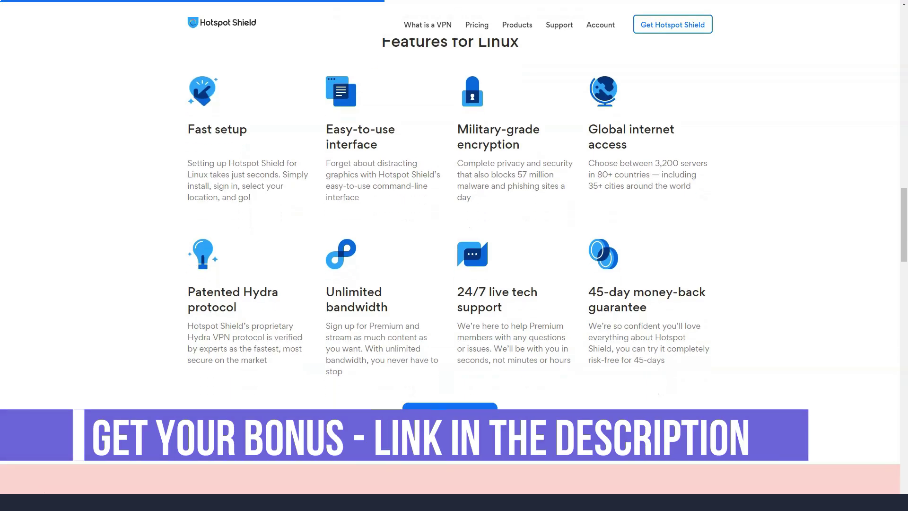
{"action": "scroll", "coordinate": [453, 255], "scroll_direction": "down", "scroll_amount": 5}
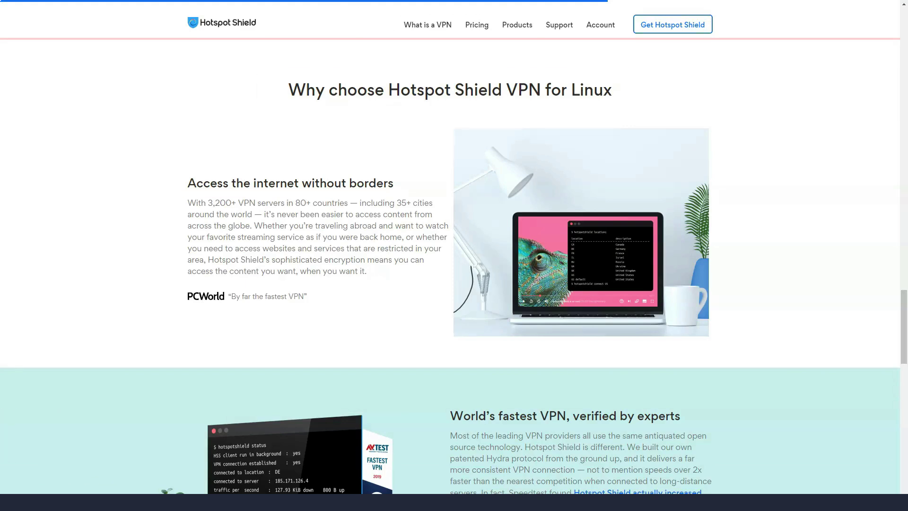
{"action": "scroll", "coordinate": [454, 255], "scroll_direction": "down", "scroll_amount": 4}
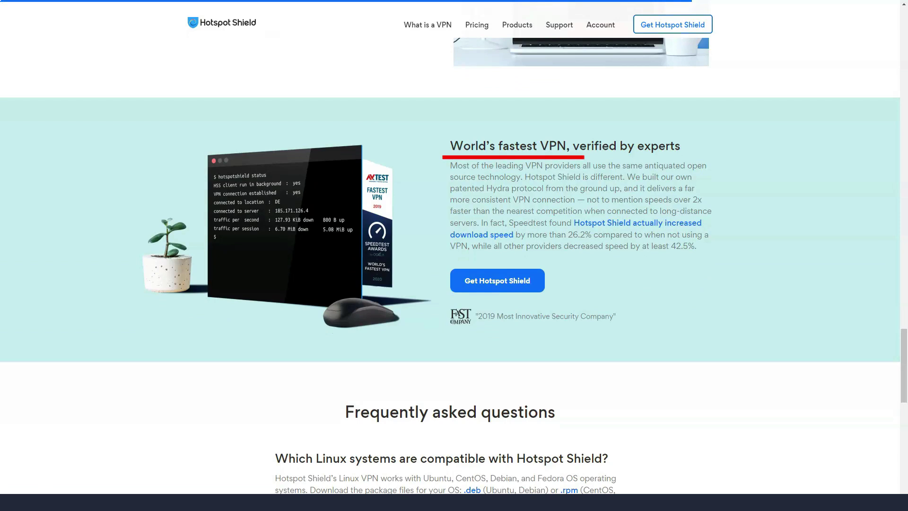
{"action": "scroll", "coordinate": [454, 256], "scroll_direction": "up", "scroll_amount": 10}
{"action": "scroll", "coordinate": [454, 255], "scroll_direction": "up", "scroll_amount": 10}
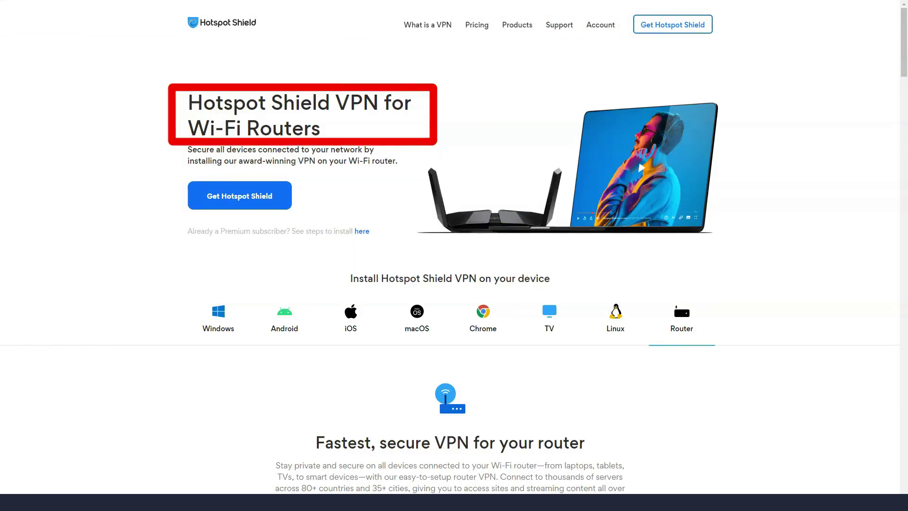
{"action": "scroll", "coordinate": [455, 255], "scroll_direction": "down", "scroll_amount": 1}
{"action": "scroll", "coordinate": [454, 255], "scroll_direction": "down", "scroll_amount": 4}
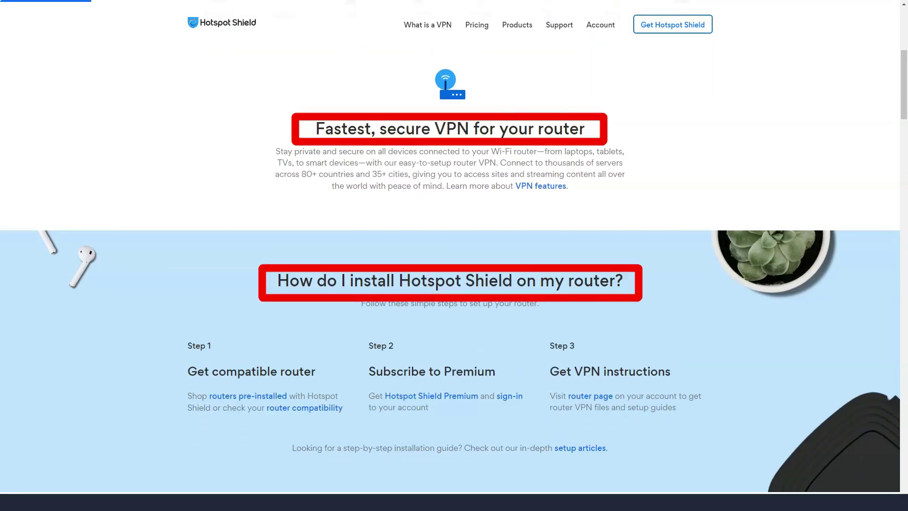
{"action": "scroll", "coordinate": [455, 256], "scroll_direction": "down", "scroll_amount": 3}
{"action": "scroll", "coordinate": [454, 256], "scroll_direction": "down", "scroll_amount": 4}
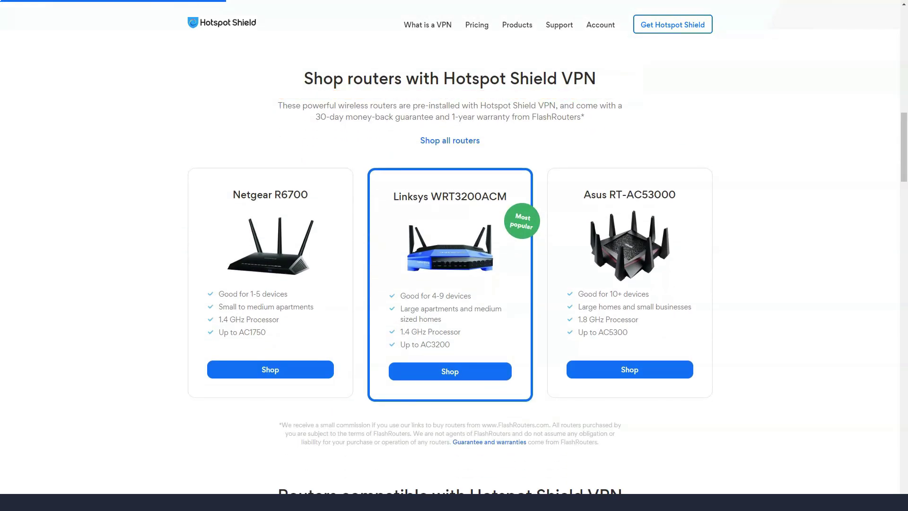
{"action": "scroll", "coordinate": [455, 256], "scroll_direction": "down", "scroll_amount": 2}
{"action": "scroll", "coordinate": [455, 255], "scroll_direction": "down", "scroll_amount": 2}
{"action": "scroll", "coordinate": [454, 256], "scroll_direction": "down", "scroll_amount": 2}
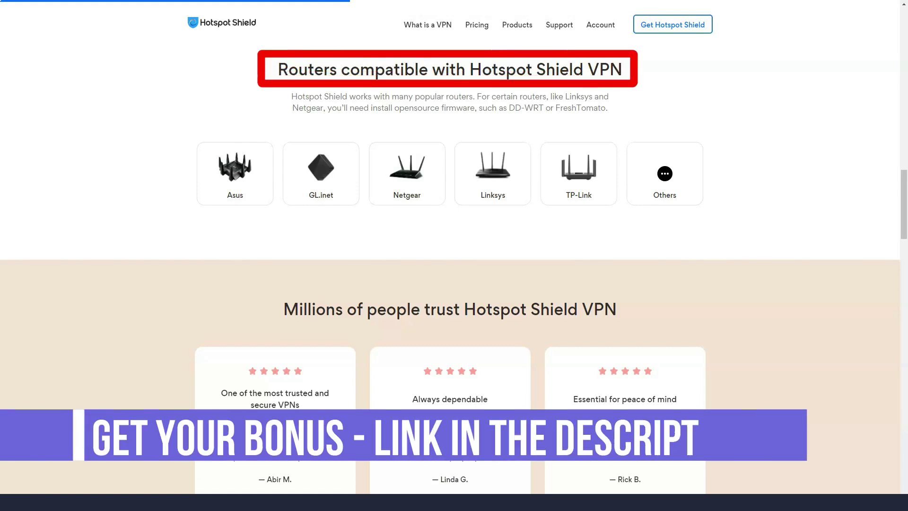
{"action": "scroll", "coordinate": [454, 255], "scroll_direction": "down", "scroll_amount": 1}
{"action": "scroll", "coordinate": [454, 256], "scroll_direction": "down", "scroll_amount": 2}
{"action": "scroll", "coordinate": [454, 255], "scroll_direction": "down", "scroll_amount": 2}
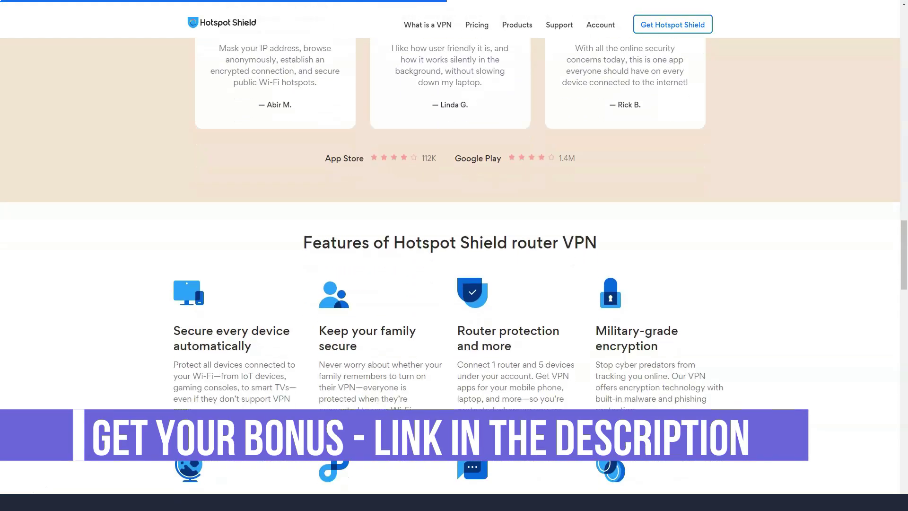
{"action": "scroll", "coordinate": [455, 256], "scroll_direction": "down", "scroll_amount": 2}
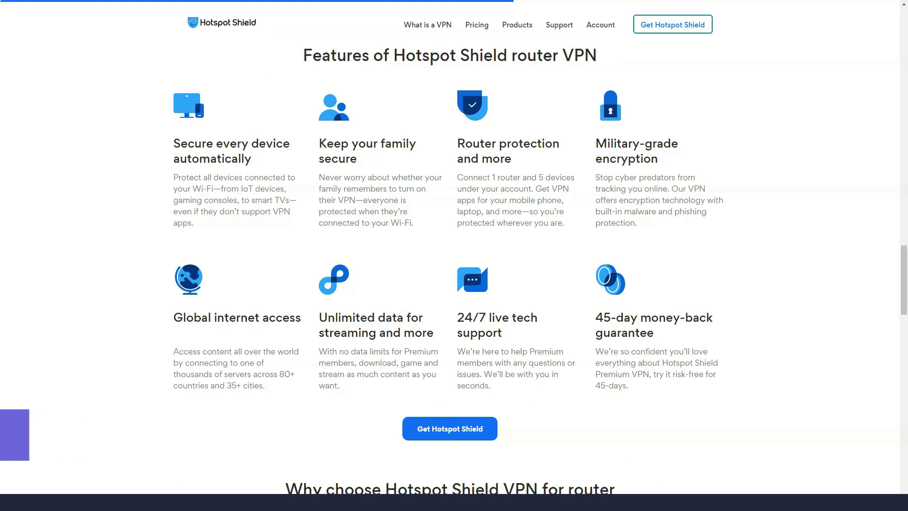
{"action": "scroll", "coordinate": [454, 256], "scroll_direction": "down", "scroll_amount": 1}
{"action": "scroll", "coordinate": [454, 256], "scroll_direction": "down", "scroll_amount": 2}
{"action": "scroll", "coordinate": [454, 256], "scroll_direction": "down", "scroll_amount": 3}
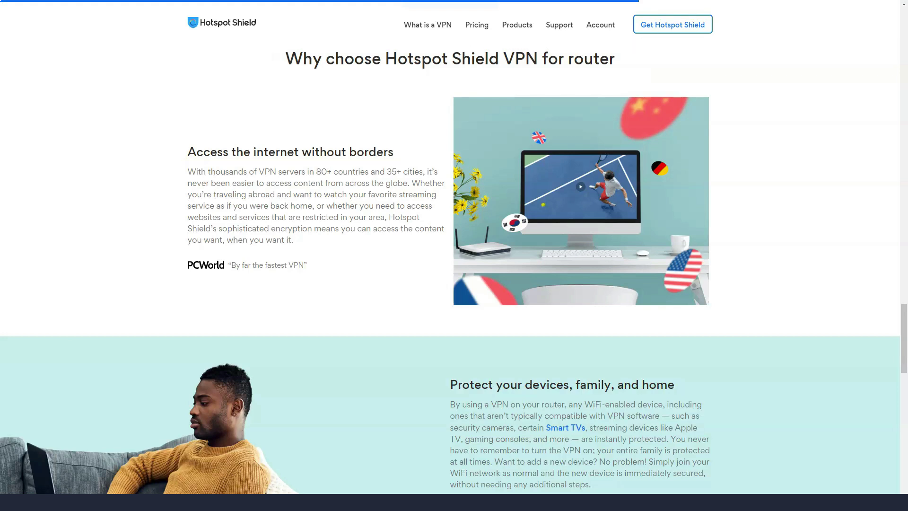
{"action": "scroll", "coordinate": [454, 267], "scroll_direction": "down", "scroll_amount": 1}
{"action": "scroll", "coordinate": [454, 266], "scroll_direction": "down", "scroll_amount": 3}
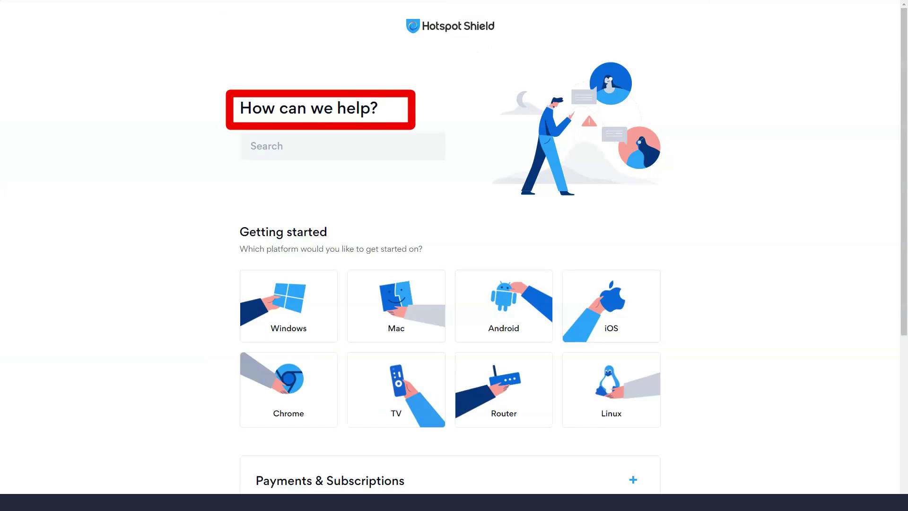
{"action": "scroll", "coordinate": [454, 256], "scroll_direction": "down", "scroll_amount": 3}
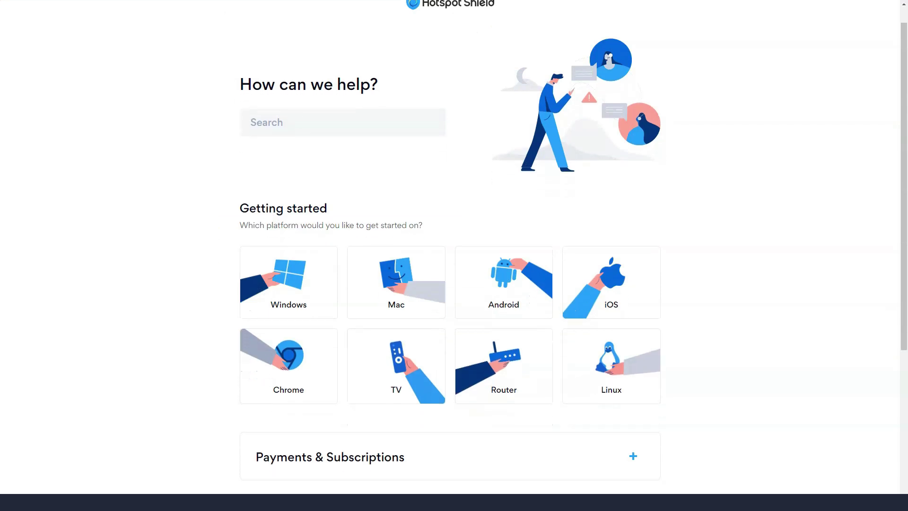
{"action": "scroll", "coordinate": [454, 256], "scroll_direction": "down", "scroll_amount": 2}
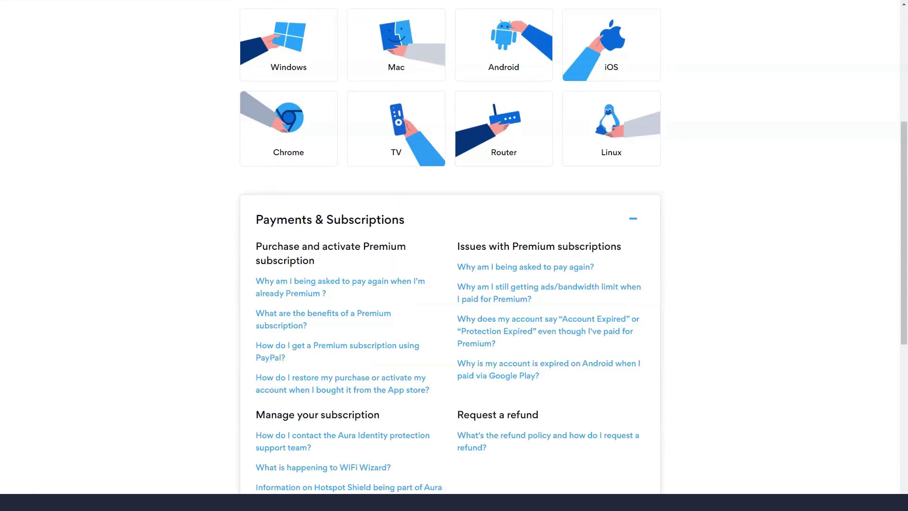
{"action": "scroll", "coordinate": [455, 255], "scroll_direction": "down", "scroll_amount": 2}
{"action": "scroll", "coordinate": [454, 255], "scroll_direction": "down", "scroll_amount": 2}
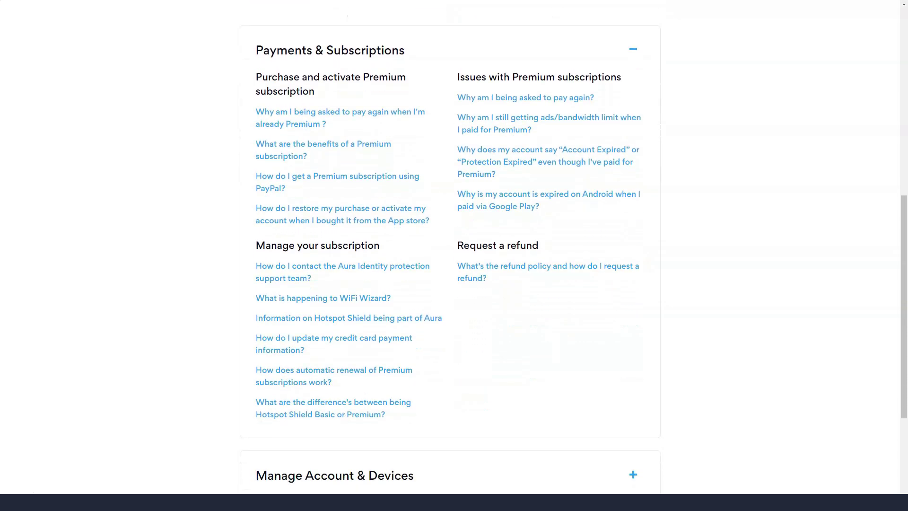
{"action": "scroll", "coordinate": [454, 255], "scroll_direction": "down", "scroll_amount": 3}
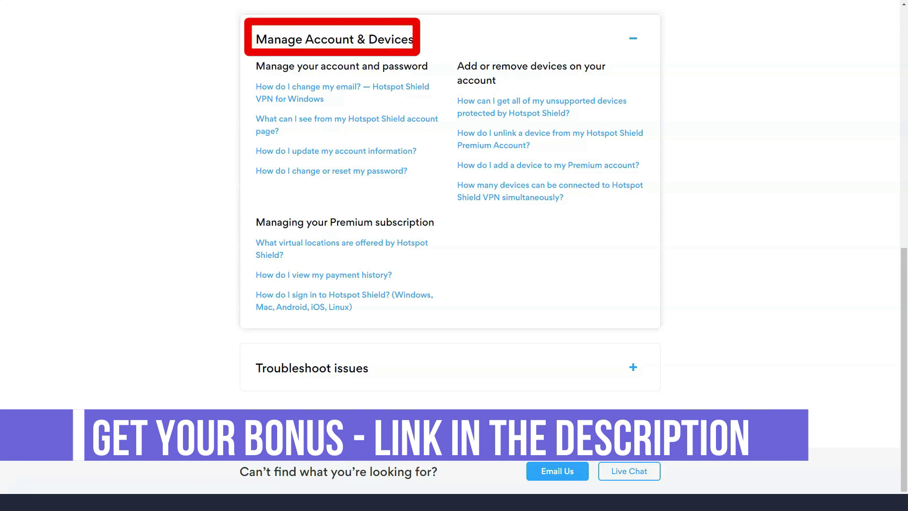
{"action": "scroll", "coordinate": [454, 255], "scroll_direction": "down", "scroll_amount": 1}
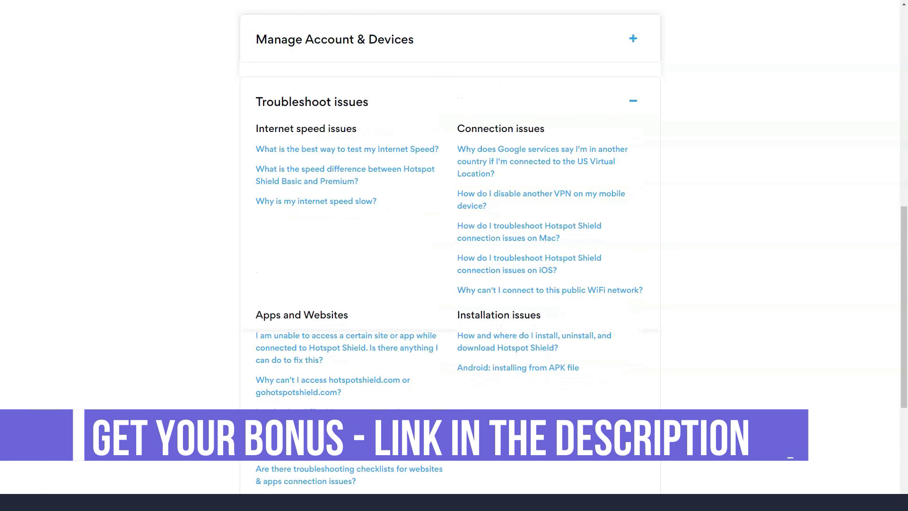
{"action": "scroll", "coordinate": [454, 256], "scroll_direction": "down", "scroll_amount": 1}
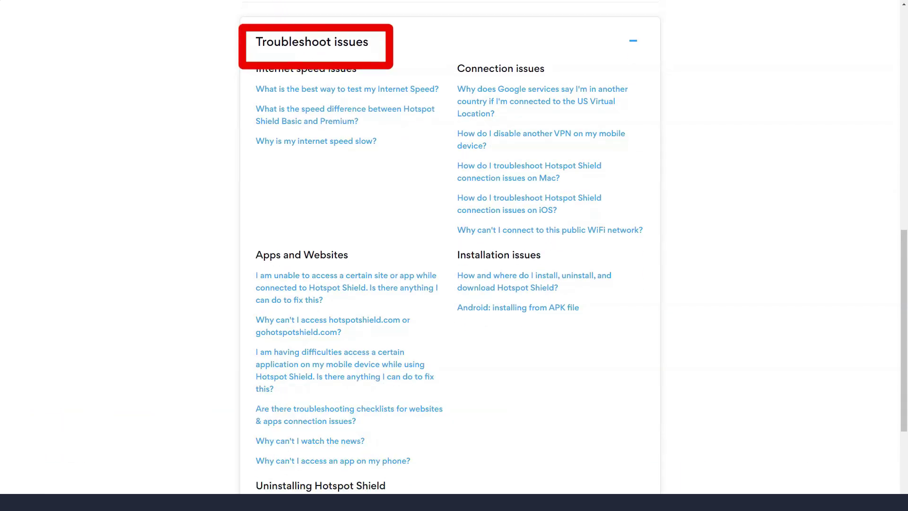
{"action": "scroll", "coordinate": [453, 256], "scroll_direction": "down", "scroll_amount": 2}
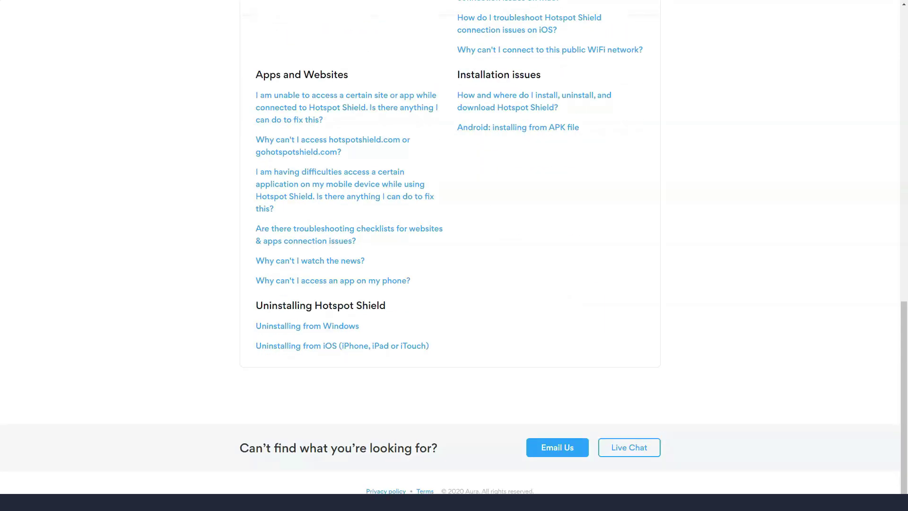